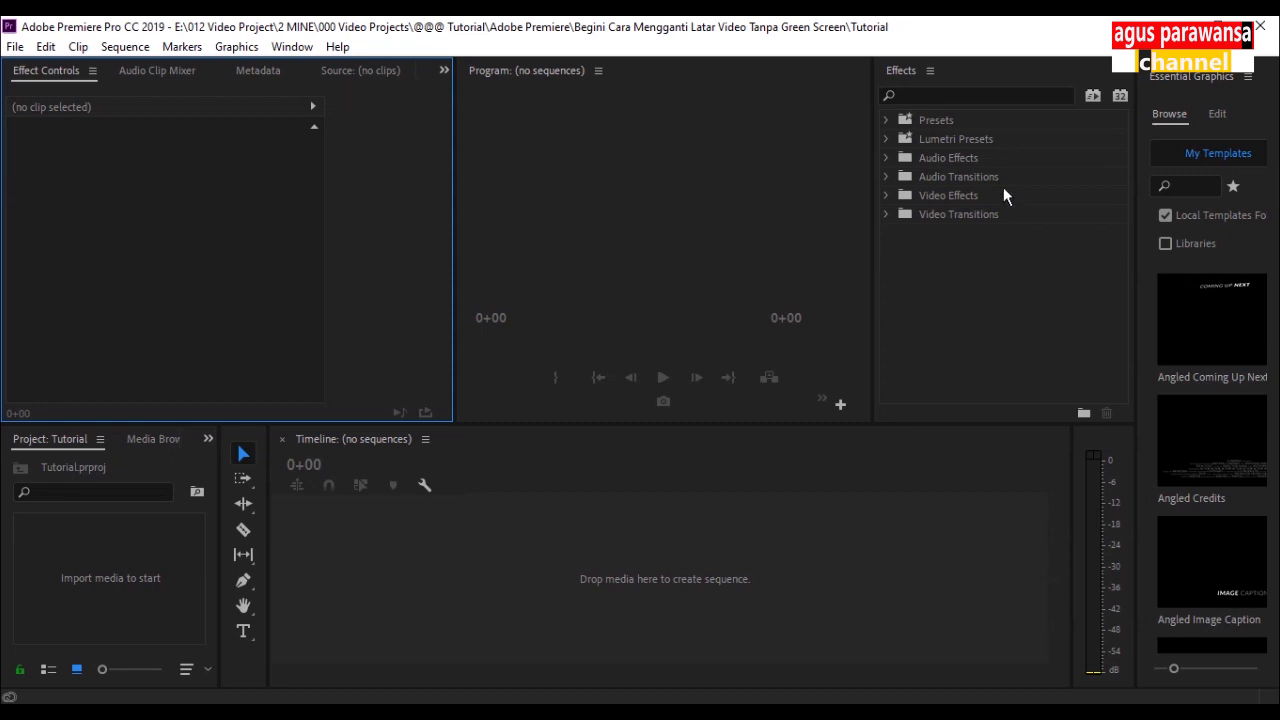
Step: Import the video VID_20201116_101209 and place it at the start of the timeline as a new sequence
{"action": "left_click", "coordinate": [16, 48]}
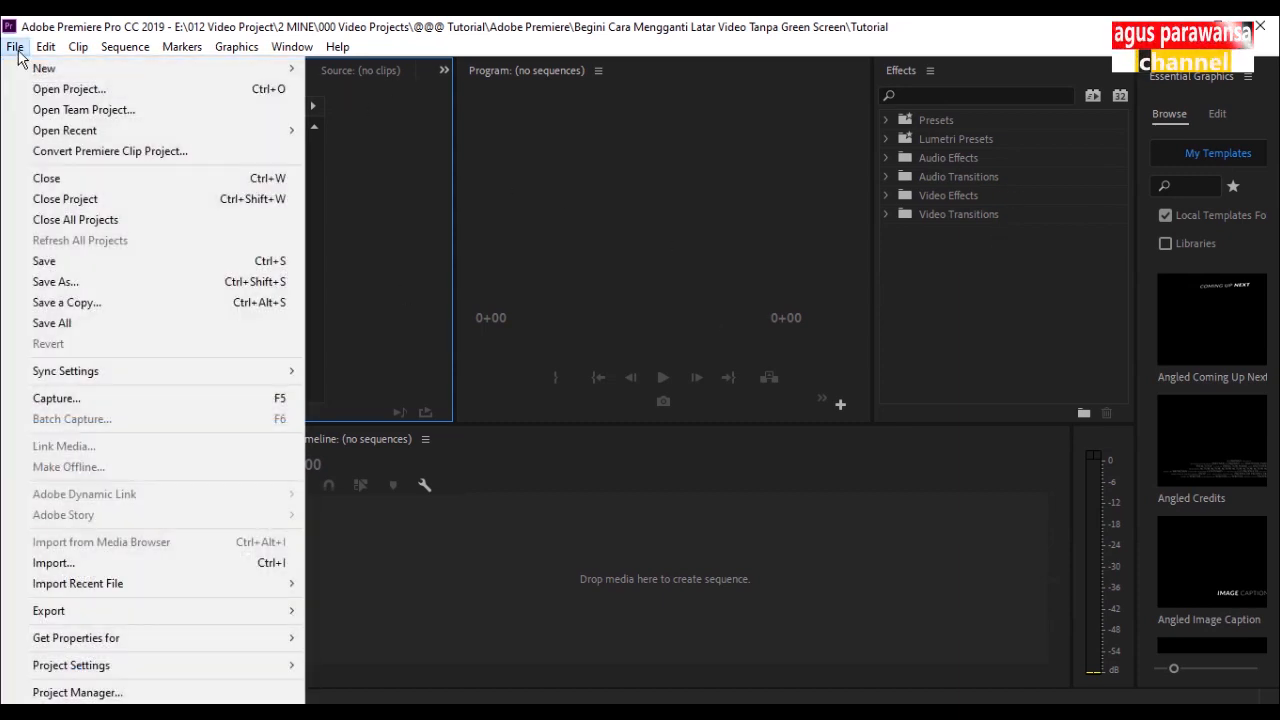
{"action": "left_click", "coordinate": [73, 562]}
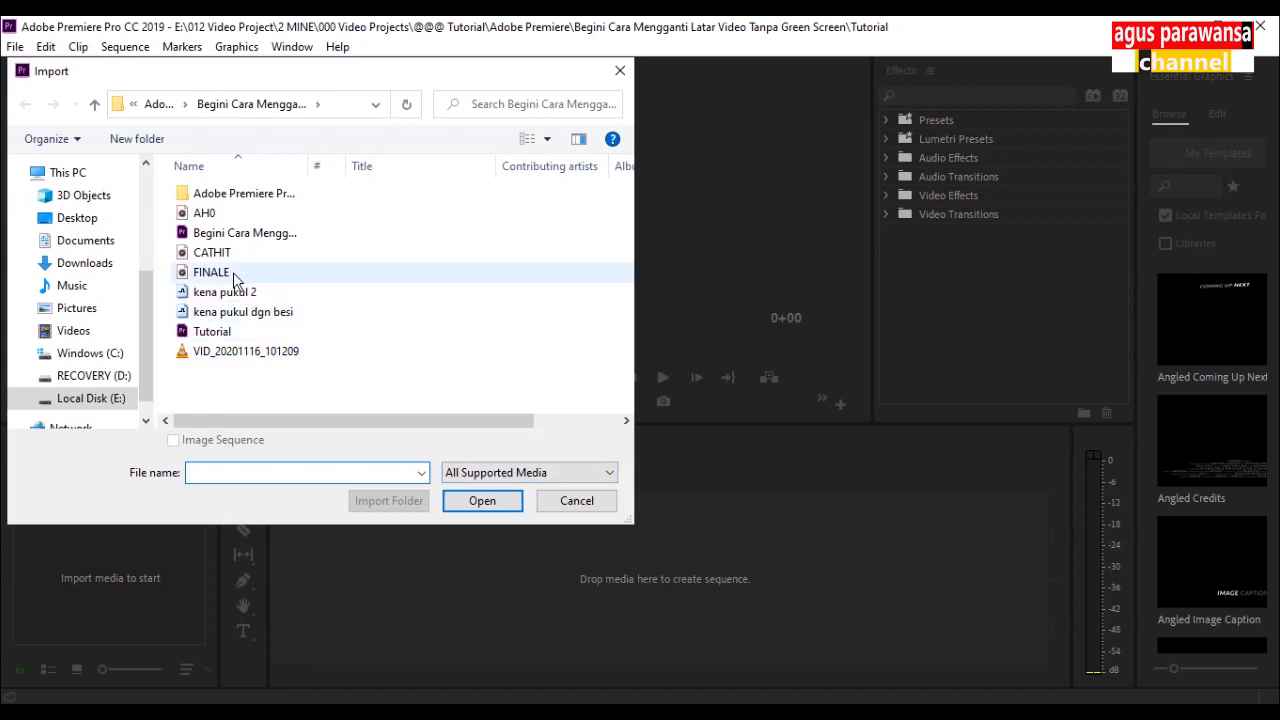
{"action": "left_click", "coordinate": [290, 355]}
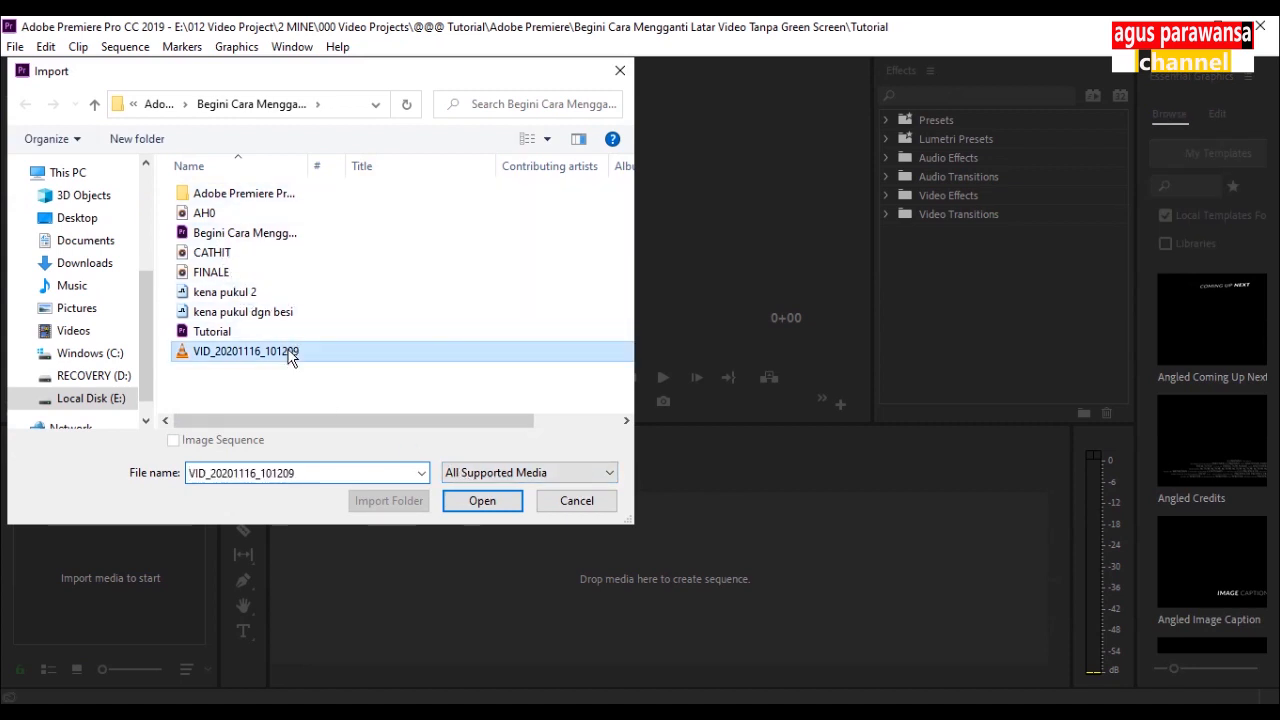
{"action": "left_click", "coordinate": [498, 502]}
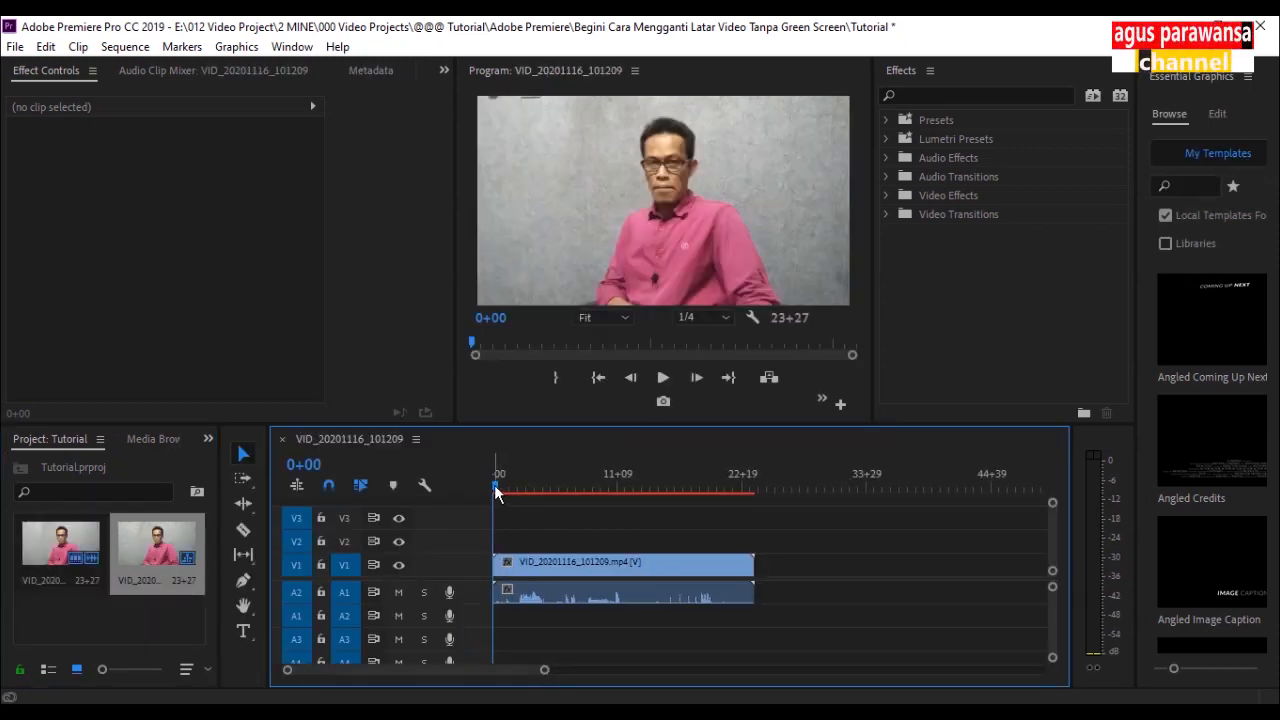
{"action": "left_click", "coordinate": [510, 568]}
Step: Import the beach video VID_20200315_100213 from the folder "004 Ceria Anak Bermain di Pulau Beras basah"
{"action": "left_click", "coordinate": [15, 47]}
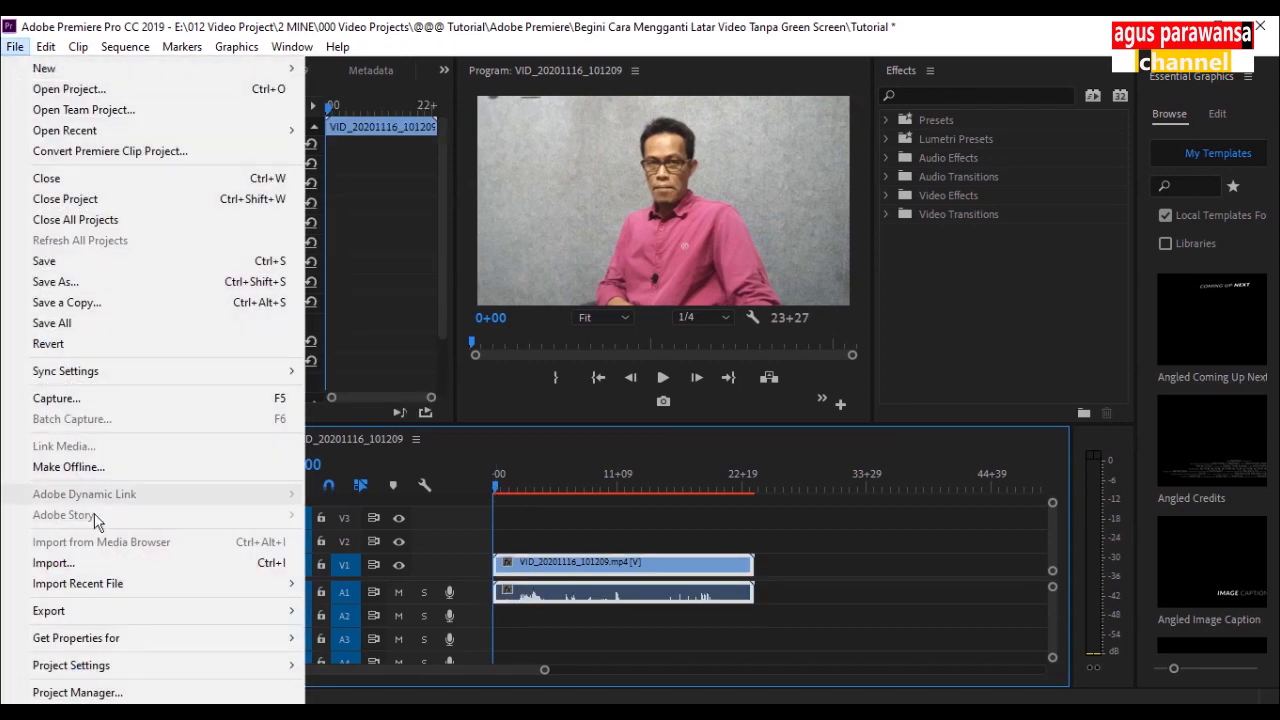
{"action": "left_click", "coordinate": [55, 562]}
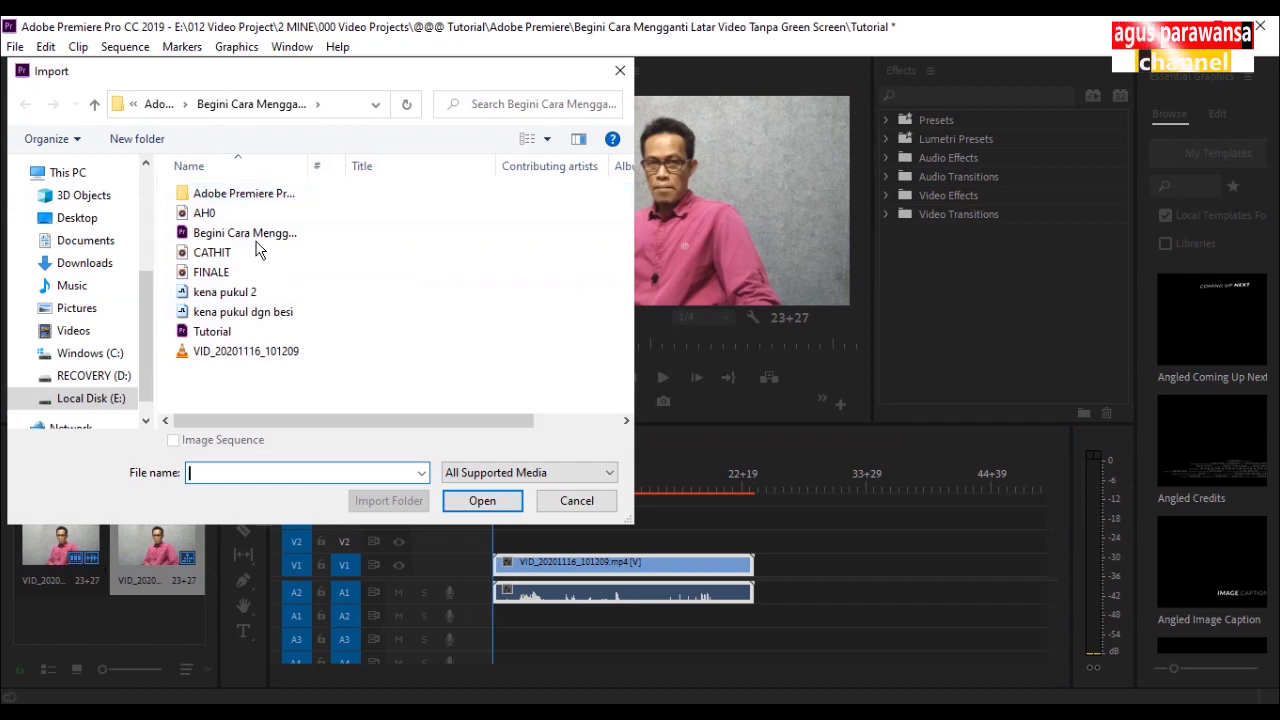
{"action": "left_click", "coordinate": [93, 105]}
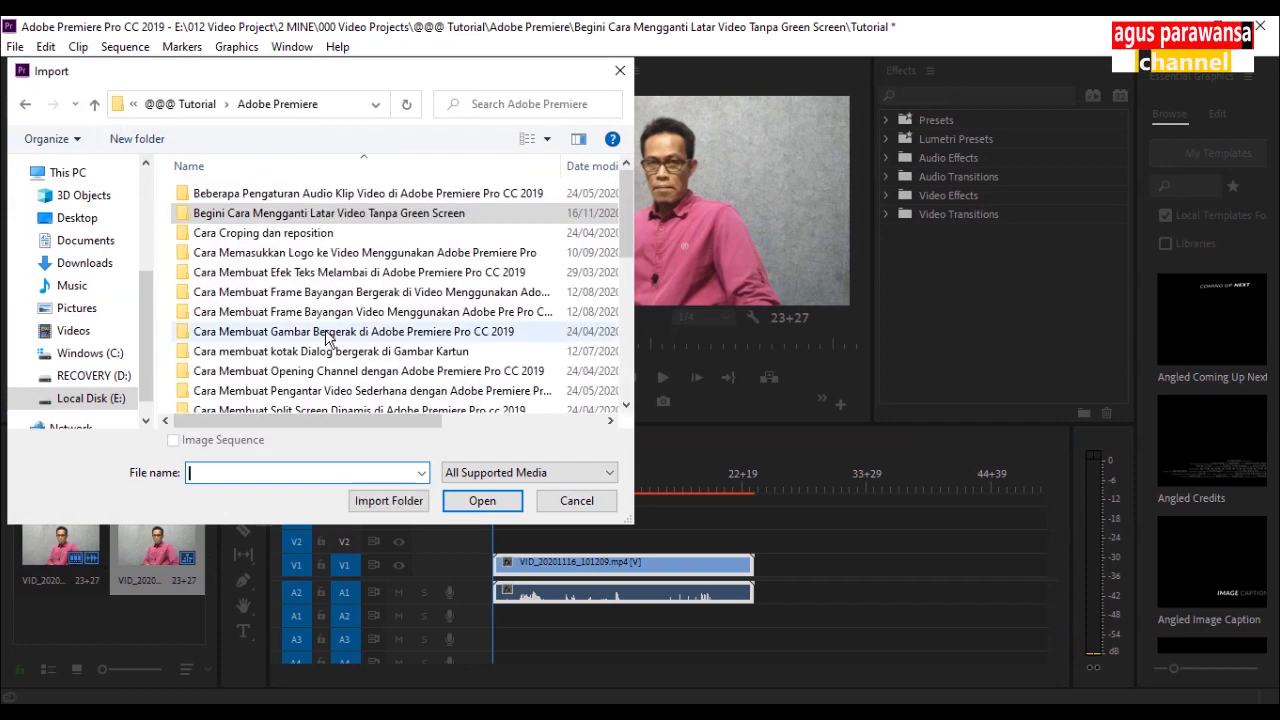
{"action": "double_click", "coordinate": [93, 105]}
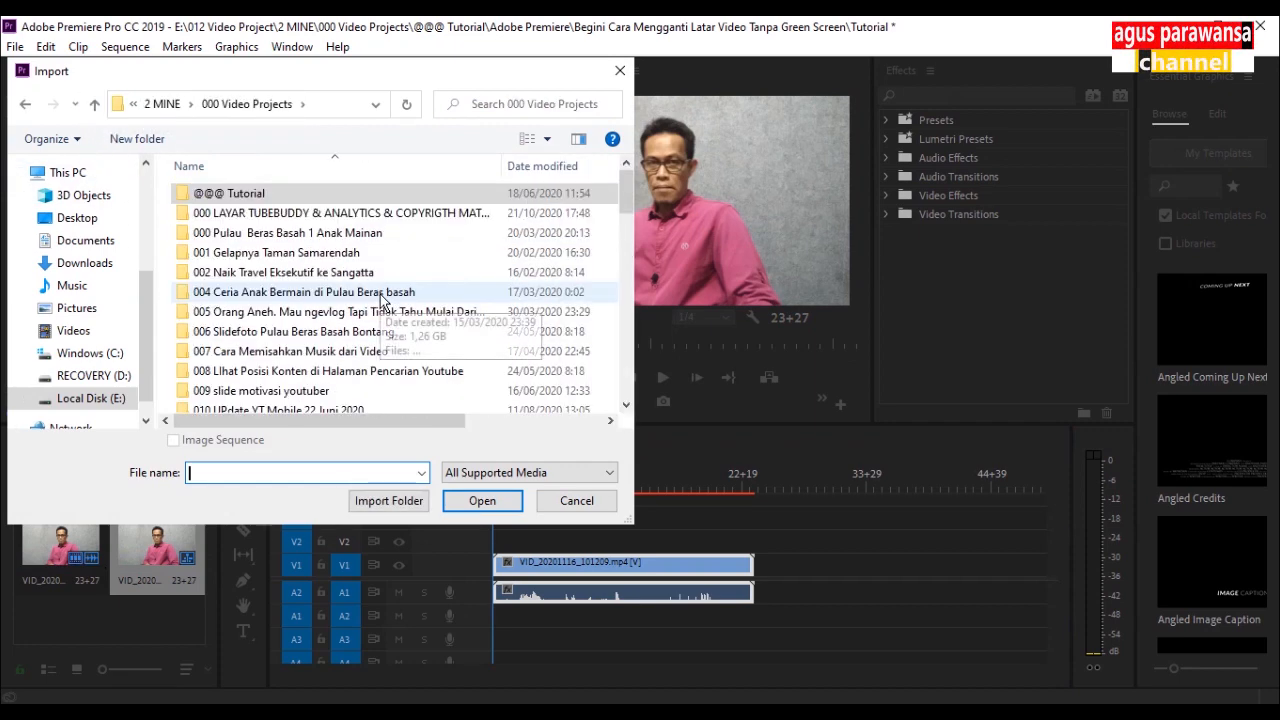
{"action": "double_click", "coordinate": [385, 290]}
{"action": "left_click_drag", "start_coordinate": [631, 215], "coordinate": [628, 391]}
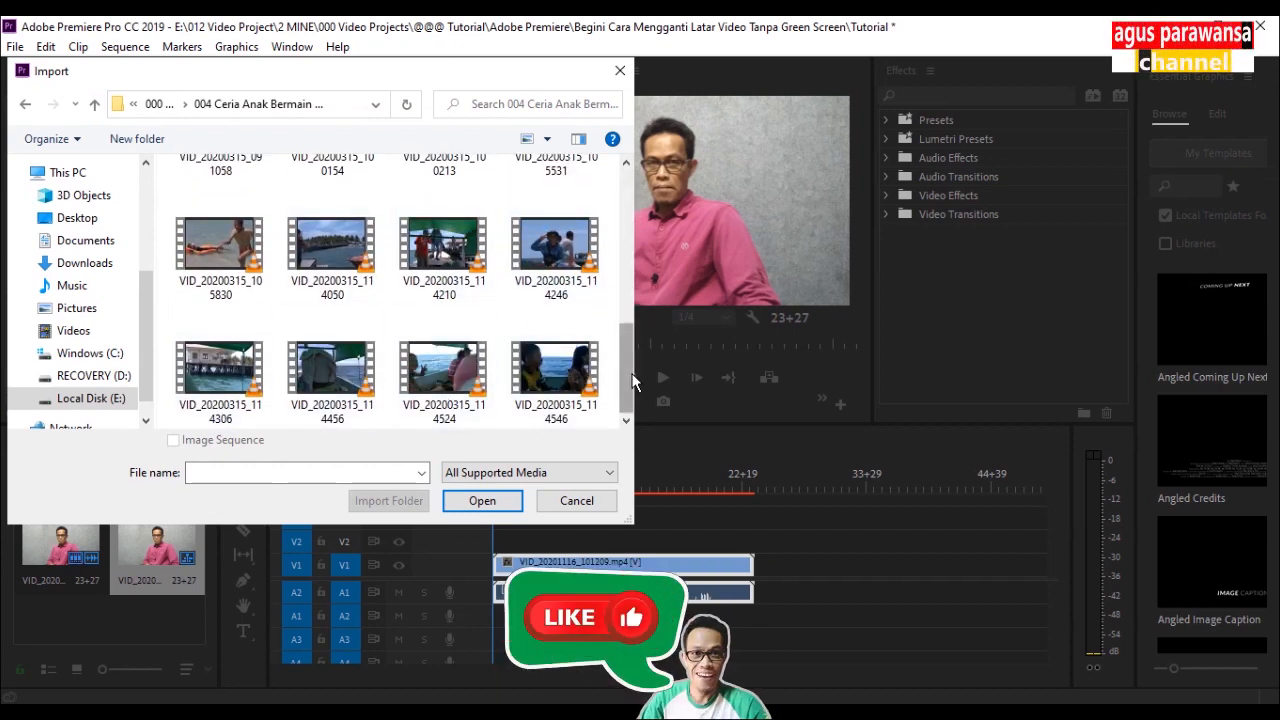
{"action": "left_click_drag", "start_coordinate": [627, 370], "coordinate": [632, 306]}
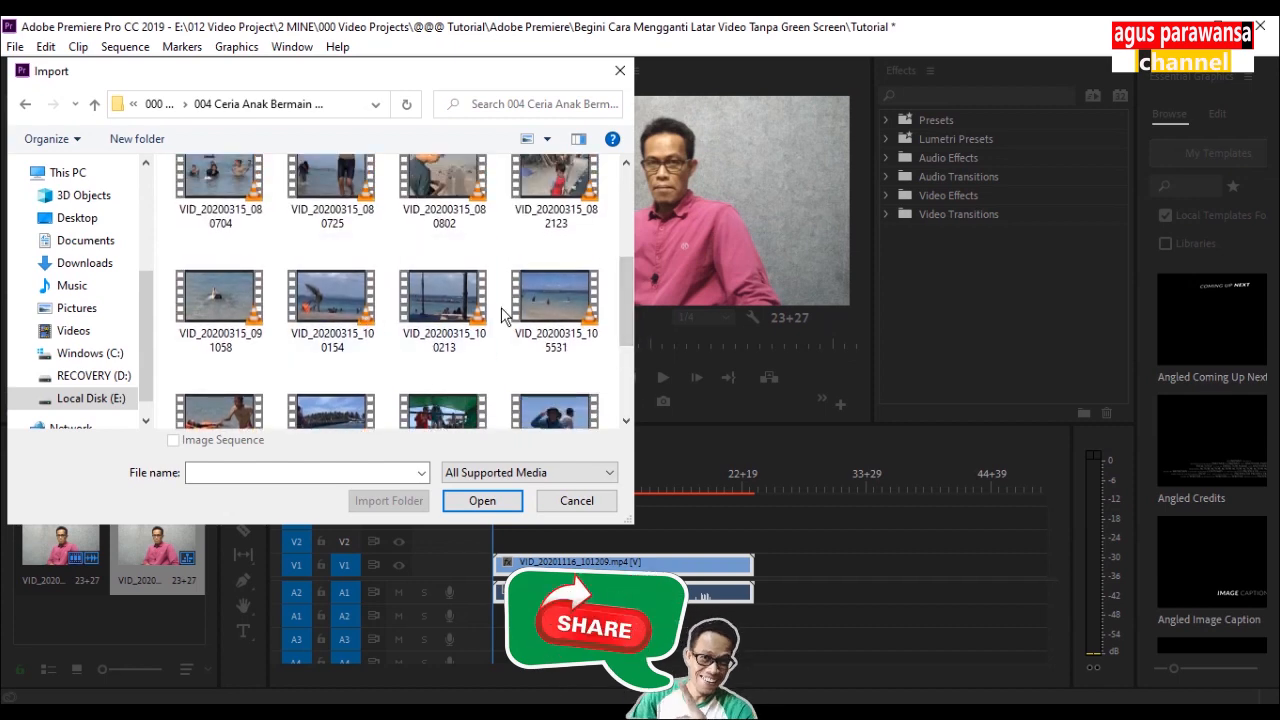
{"action": "left_click", "coordinate": [443, 300]}
{"action": "left_click", "coordinate": [482, 501]}
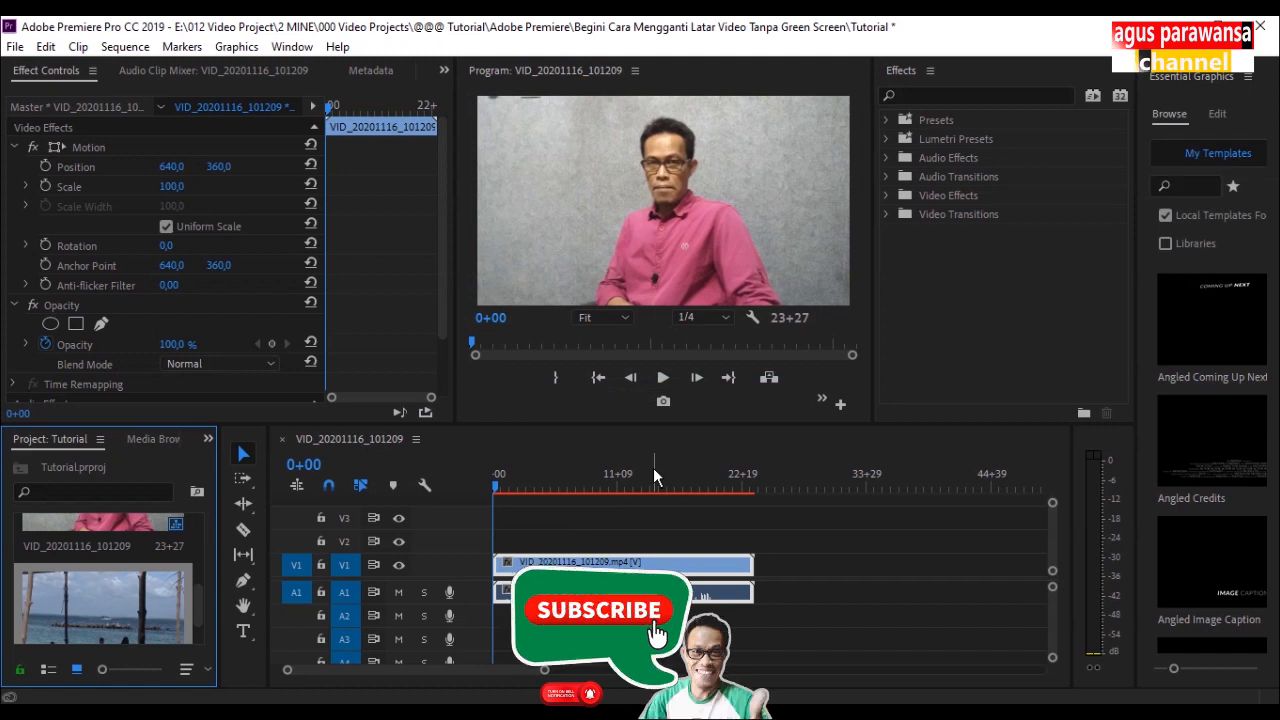
Step: Place the beach clip directly after the first clip on V1 and show audio time units on the time ruler
{"action": "left_click_drag", "start_coordinate": [131, 620], "coordinate": [770, 598]}
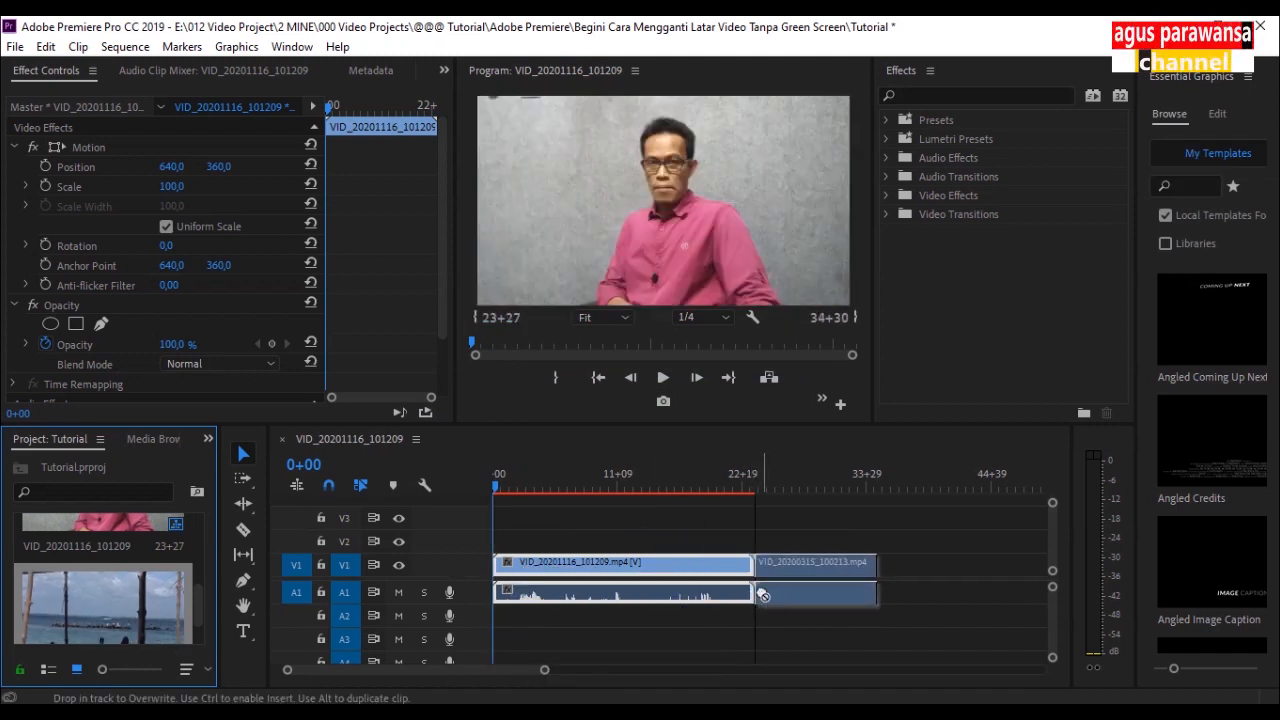
{"action": "right_click", "coordinate": [783, 477]}
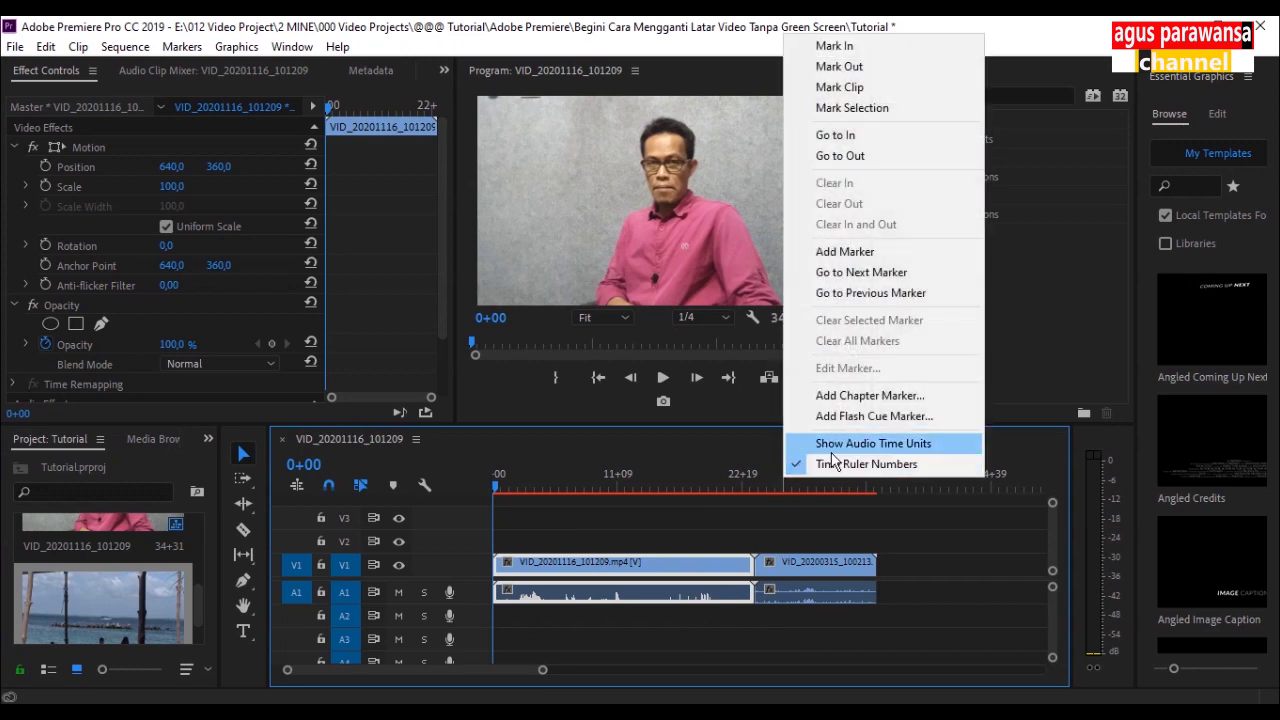
{"action": "left_click", "coordinate": [836, 452]}
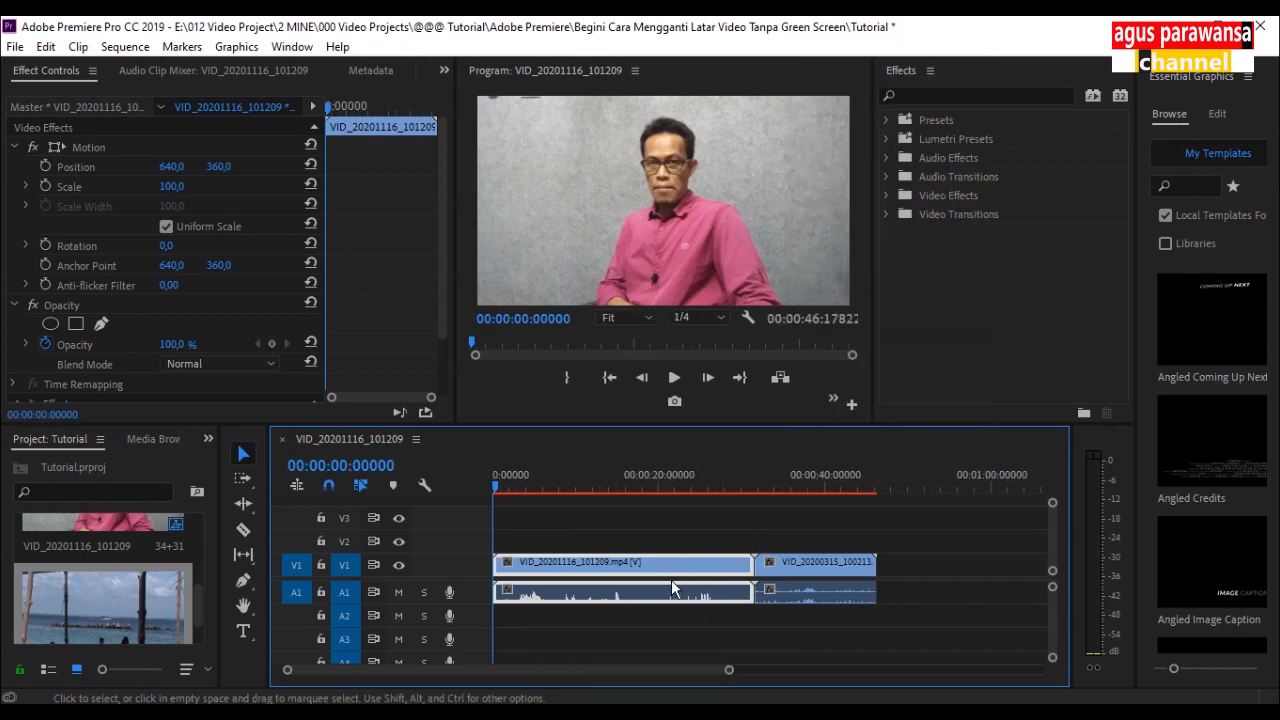
{"action": "left_click", "coordinate": [670, 639]}
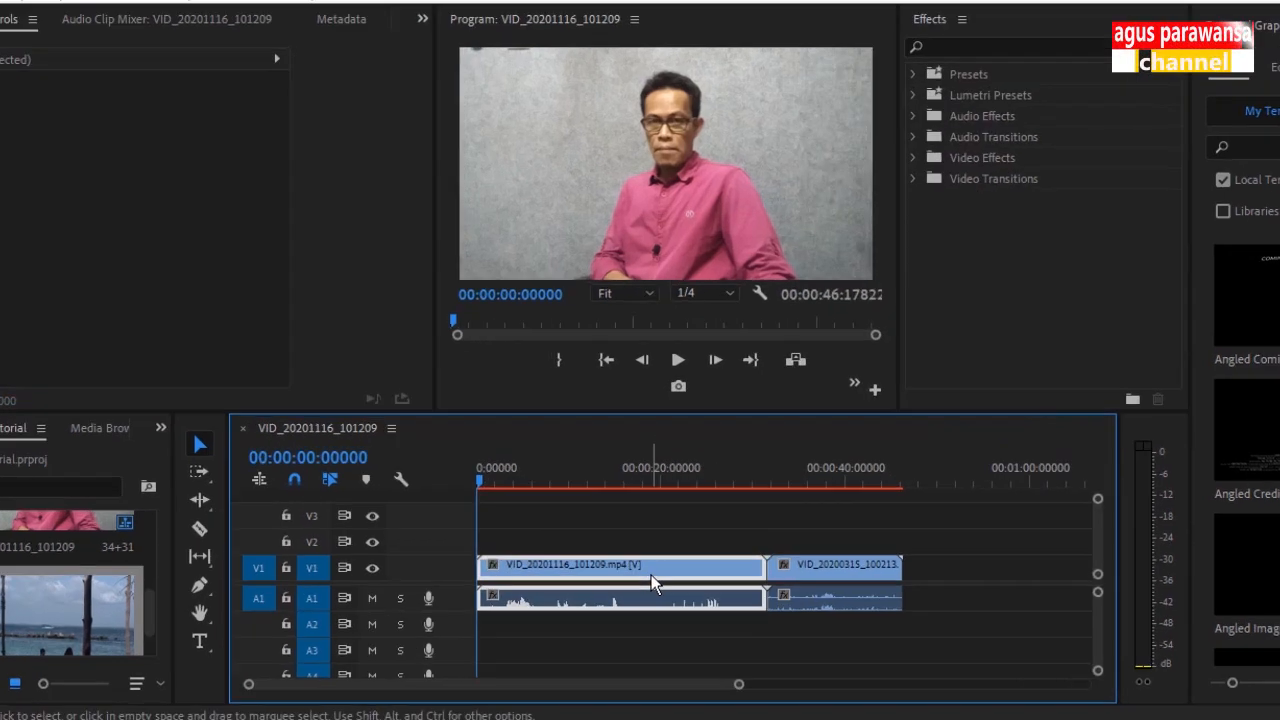
Step: Move the video part of the VID_20201116_101209 clip up from V1 to V2
{"action": "left_click", "coordinate": [652, 572]}
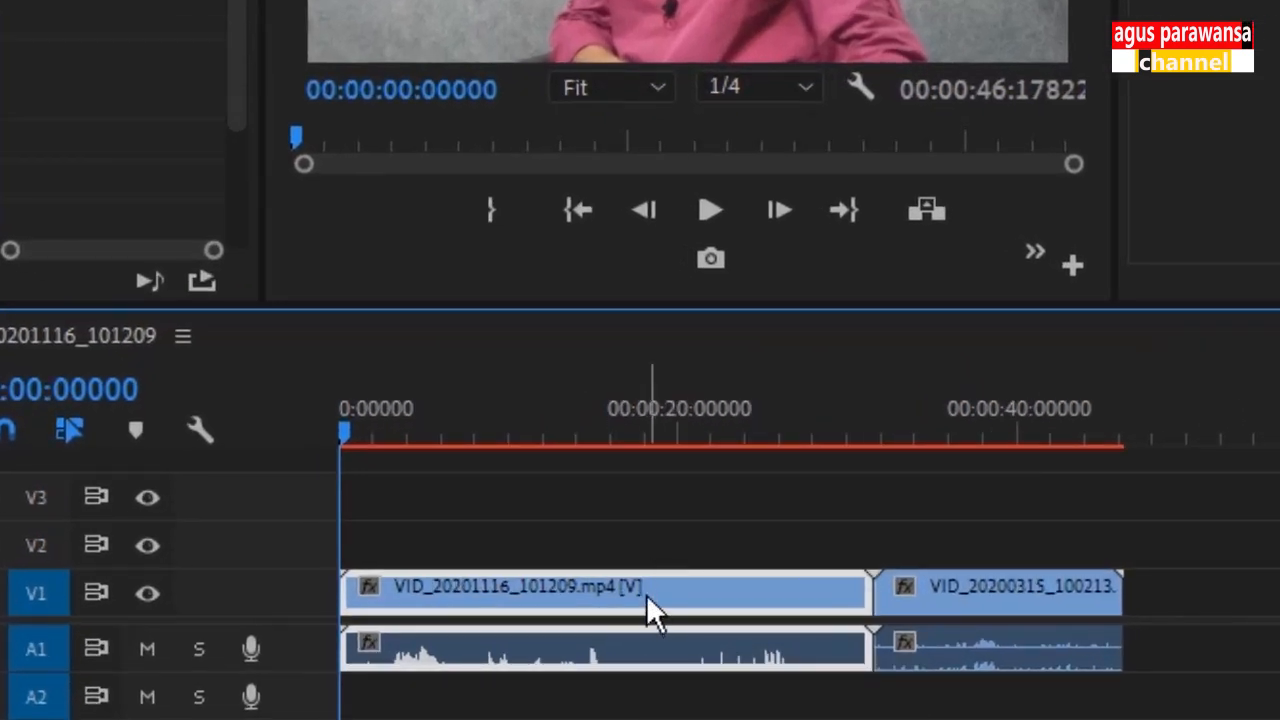
{"action": "left_click_drag", "start_coordinate": [646, 598], "coordinate": [644, 556]}
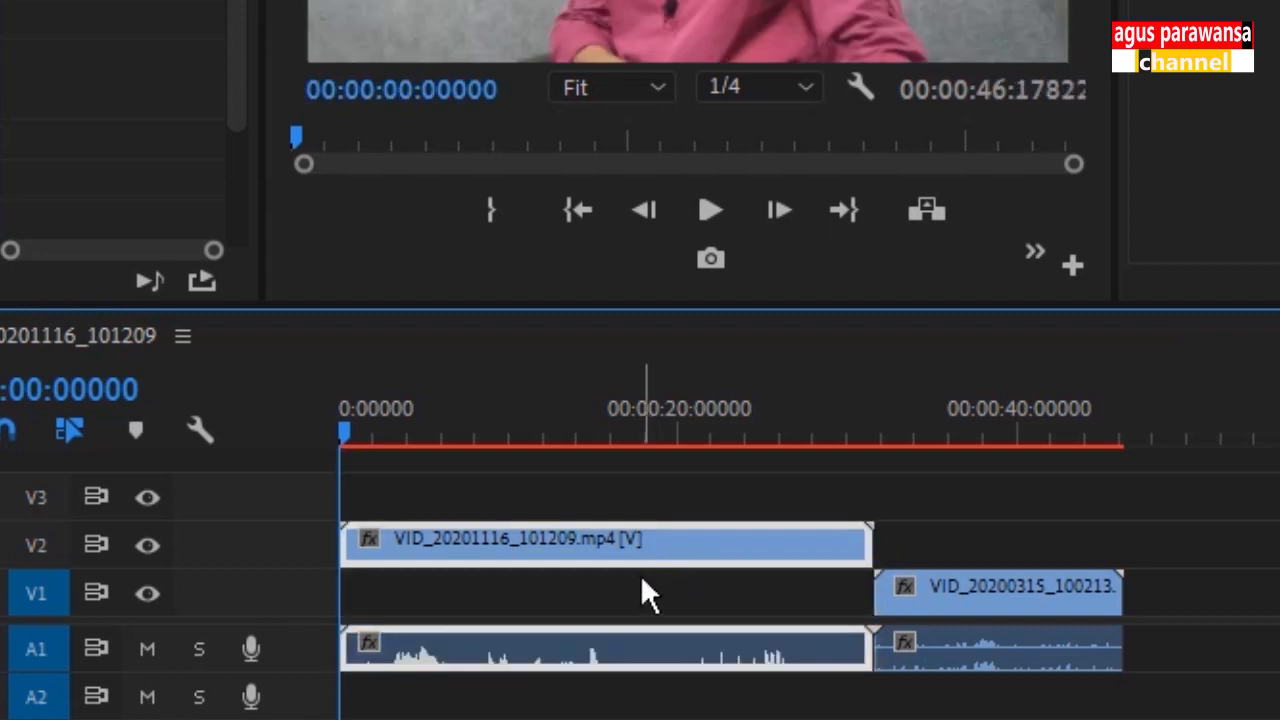
{"action": "left_click", "coordinate": [988, 519]}
Step: Move the beach clip's audio to A2 and place the clip beneath the V2 clip, starting at about 2 seconds
{"action": "left_click", "coordinate": [1040, 638]}
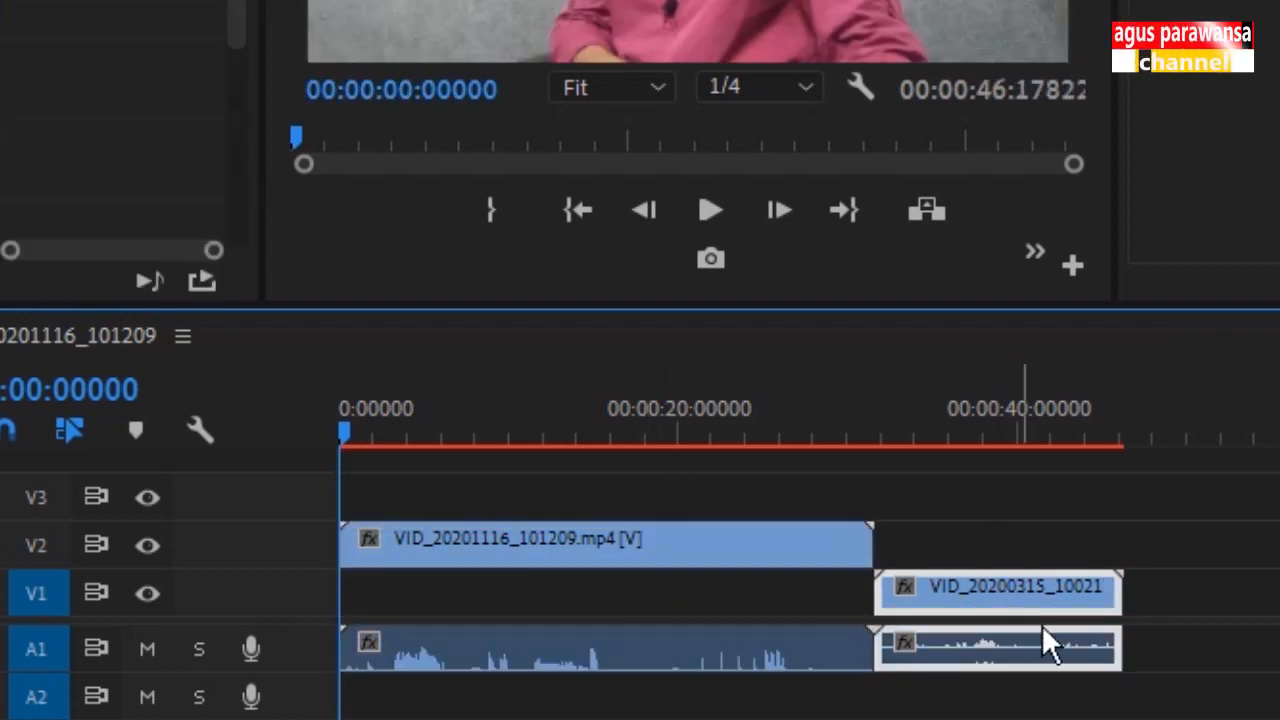
{"action": "right_click", "coordinate": [995, 660]}
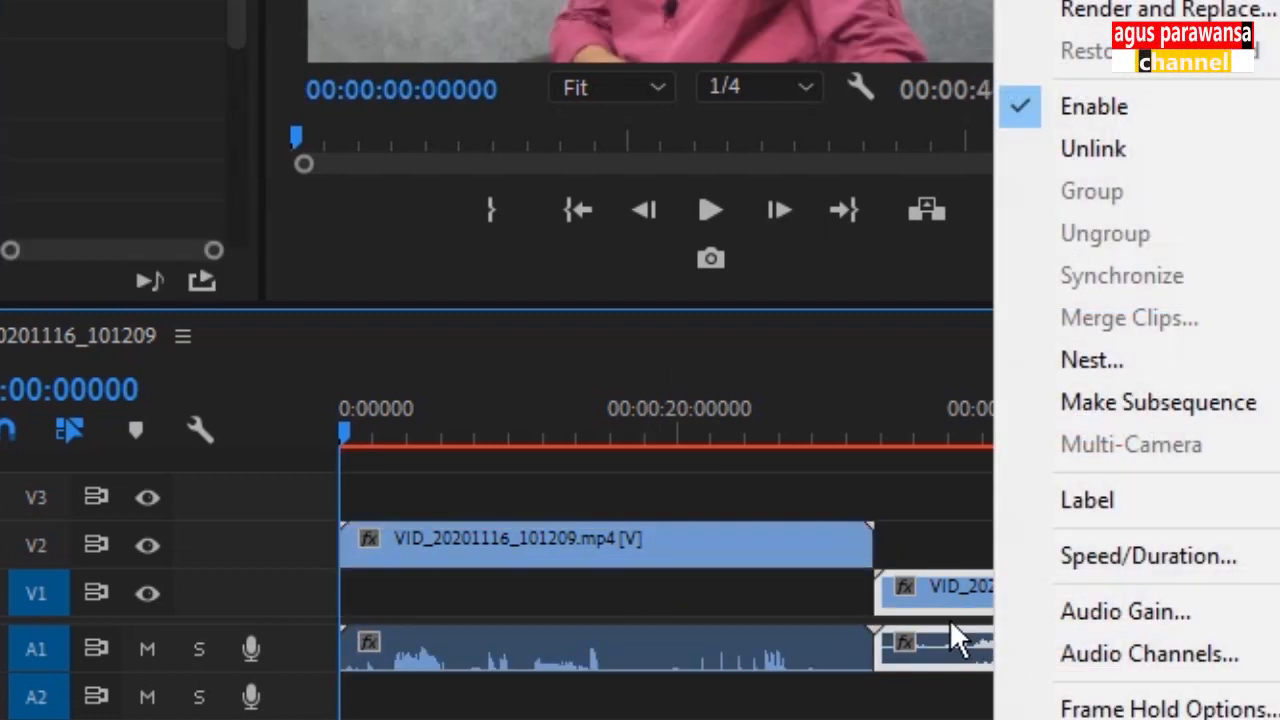
{"action": "left_click_drag", "start_coordinate": [958, 640], "coordinate": [978, 672]}
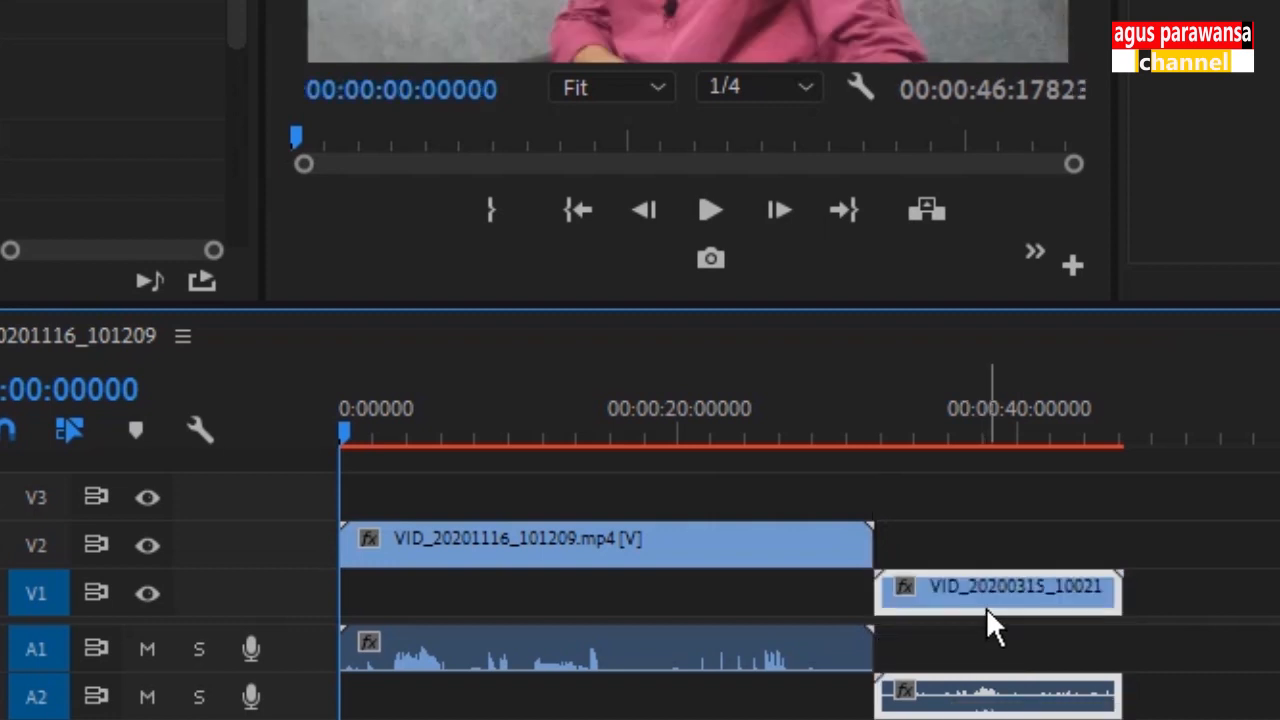
{"action": "left_click_drag", "start_coordinate": [986, 612], "coordinate": [498, 618]}
{"action": "left_click", "coordinate": [391, 412]}
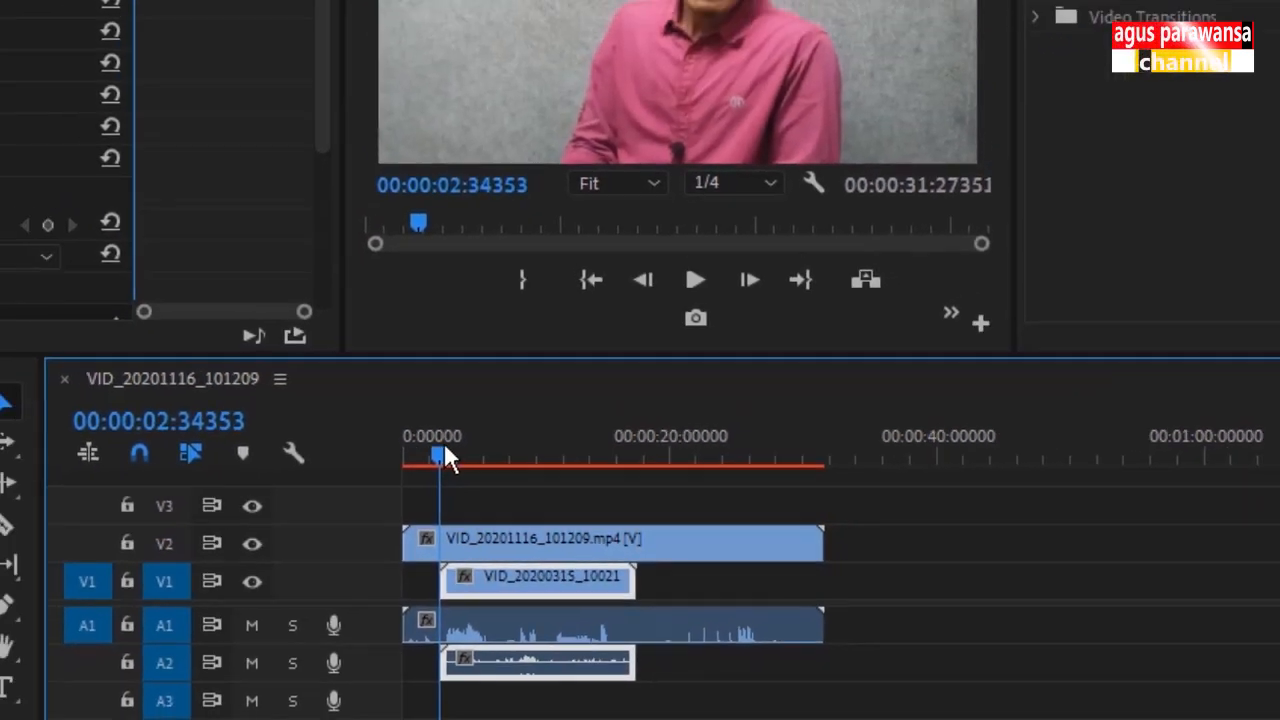
{"action": "left_click", "coordinate": [424, 437]}
{"action": "left_click_drag", "start_coordinate": [537, 488], "coordinate": [518, 500]}
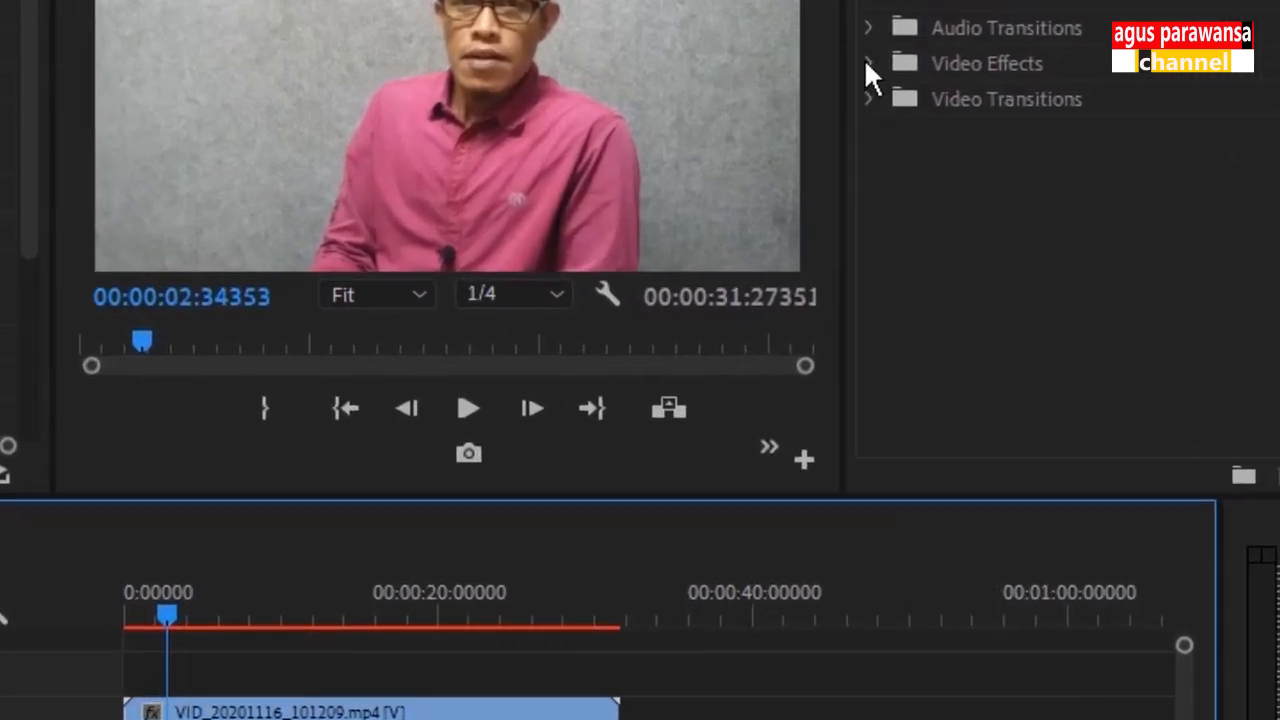
Step: Apply the Ultra Key effect from the Keying video effects to the VID_20201116_101209 clip on V2
{"action": "left_click", "coordinate": [885, 195]}
{"action": "left_click", "coordinate": [889, 386]}
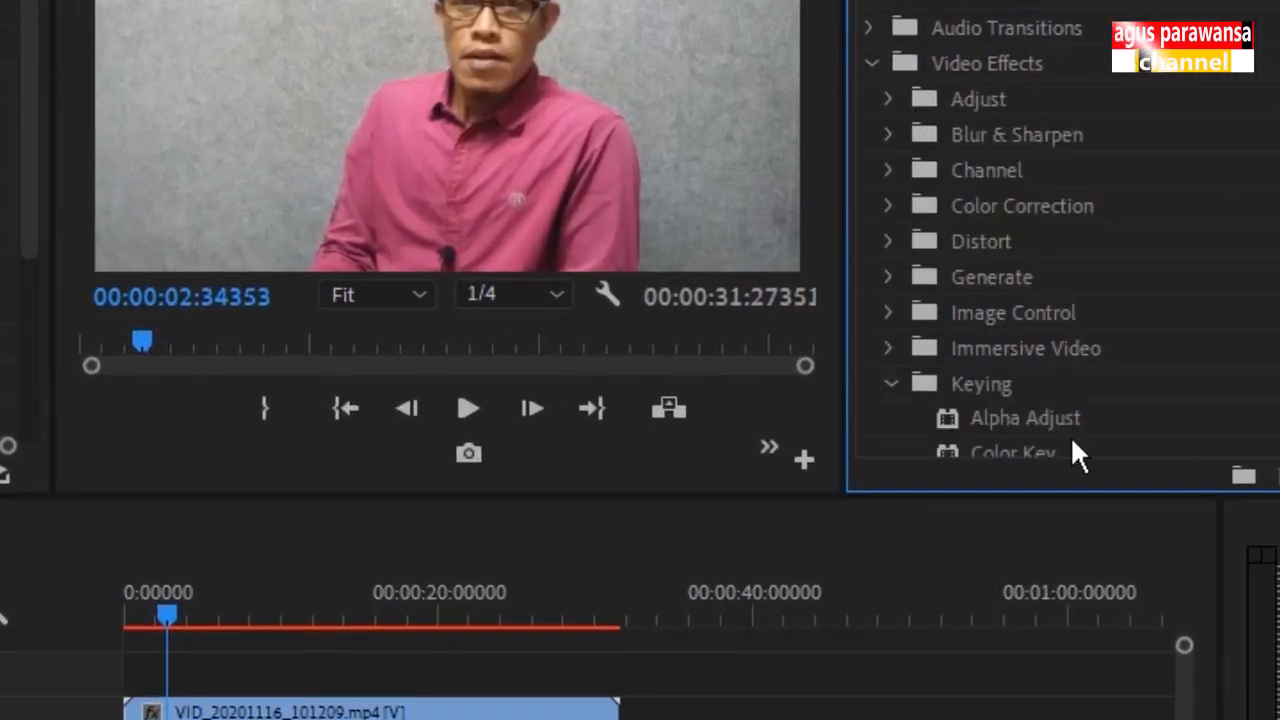
{"action": "scroll", "coordinate": [1070, 440], "scroll_direction": "down", "scroll_amount": 5}
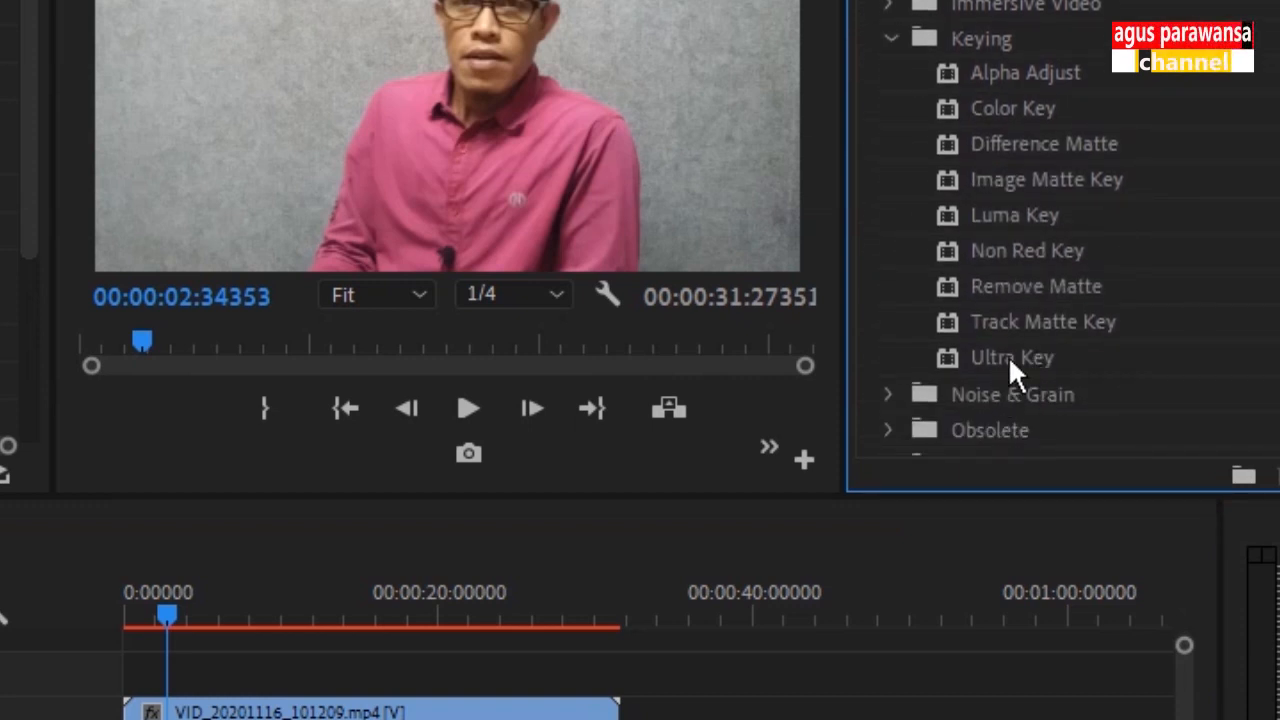
{"action": "left_click_drag", "start_coordinate": [1010, 358], "coordinate": [245, 719]}
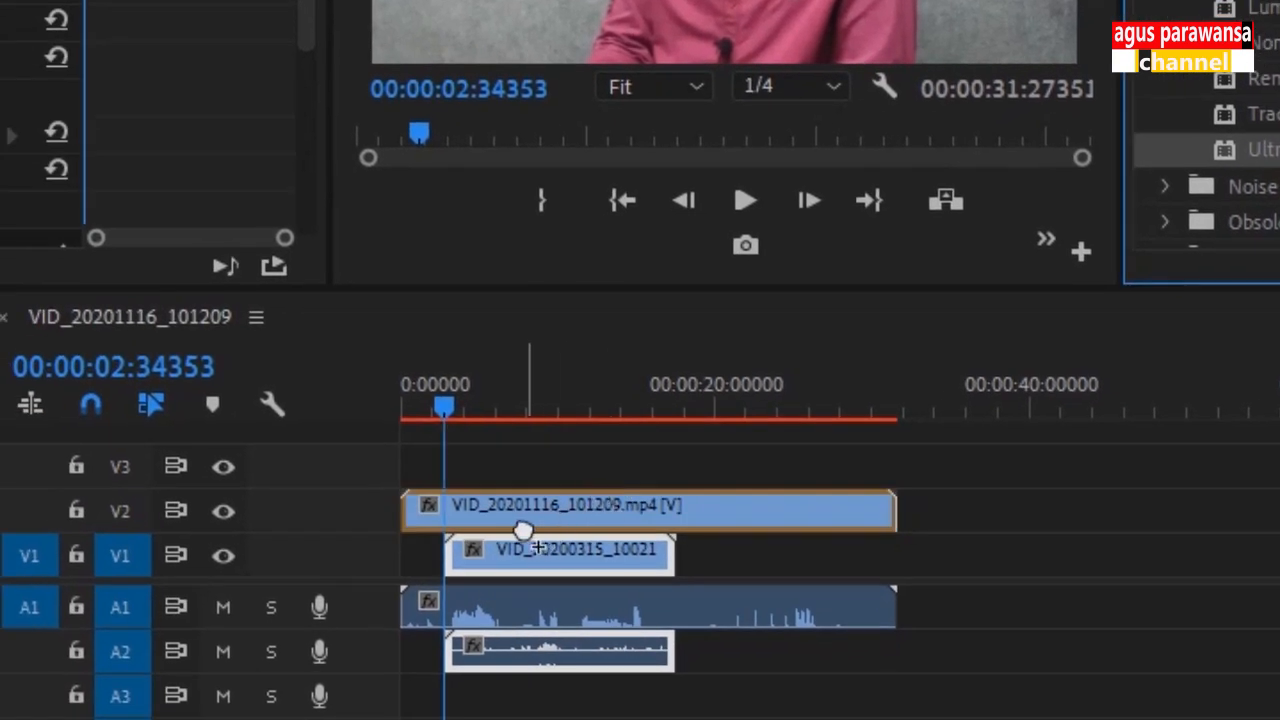
{"action": "left_click_drag", "start_coordinate": [523, 529], "coordinate": [461, 495]}
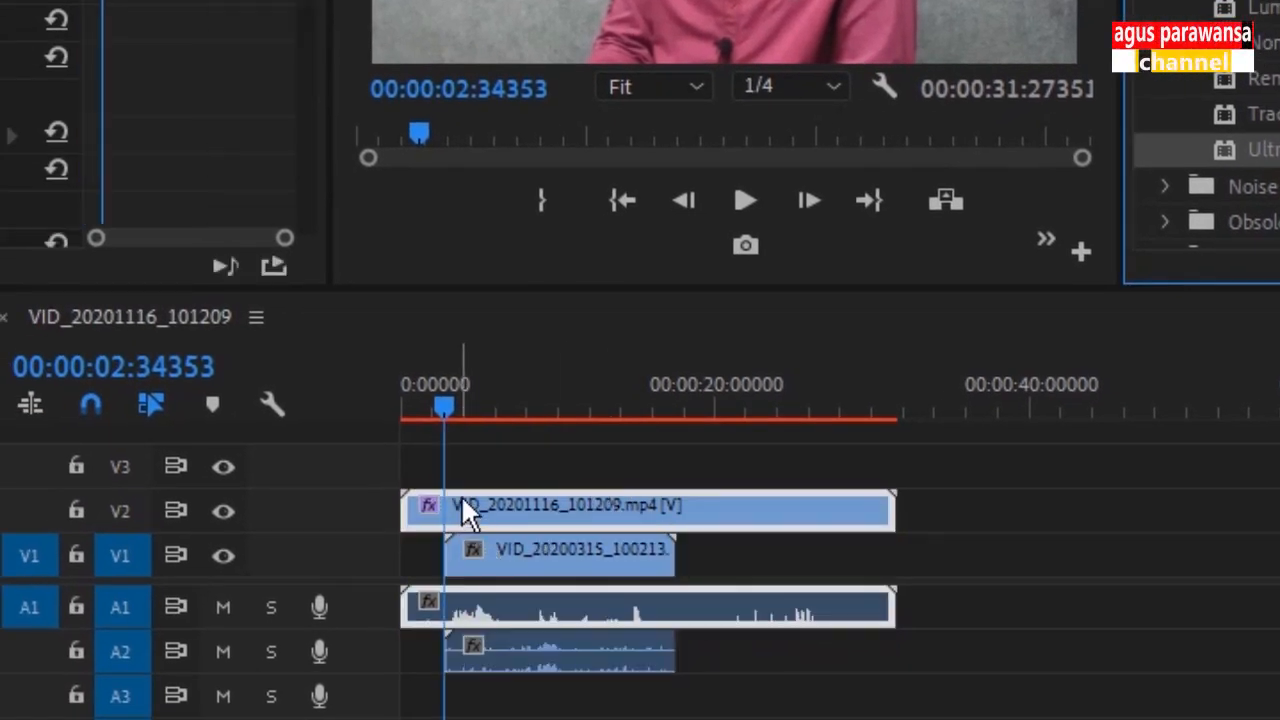
{"action": "mouse_move", "coordinate": [446, 410]}
{"action": "left_mouse_down"}
{"action": "mouse_move", "coordinate": [460, 403]}
{"action": "mouse_move", "coordinate": [447, 412]}
{"action": "left_mouse_up"}
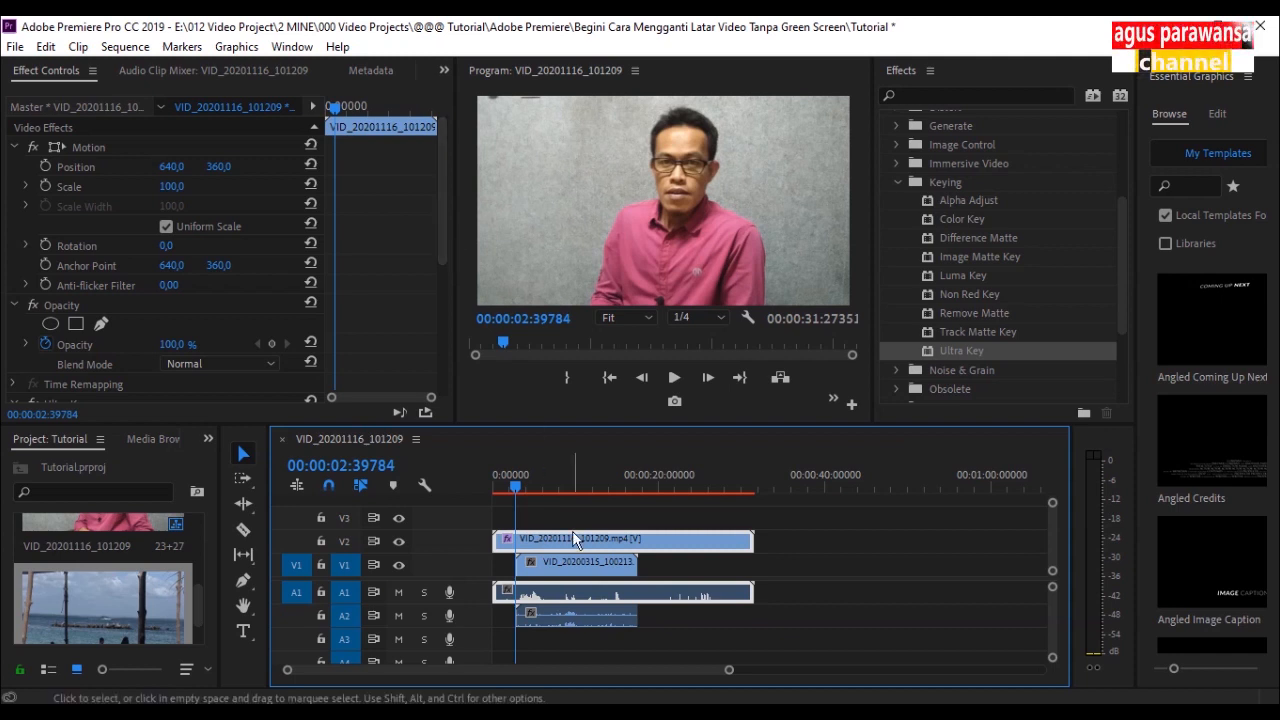
{"action": "left_click_drag", "start_coordinate": [440, 215], "coordinate": [432, 347]}
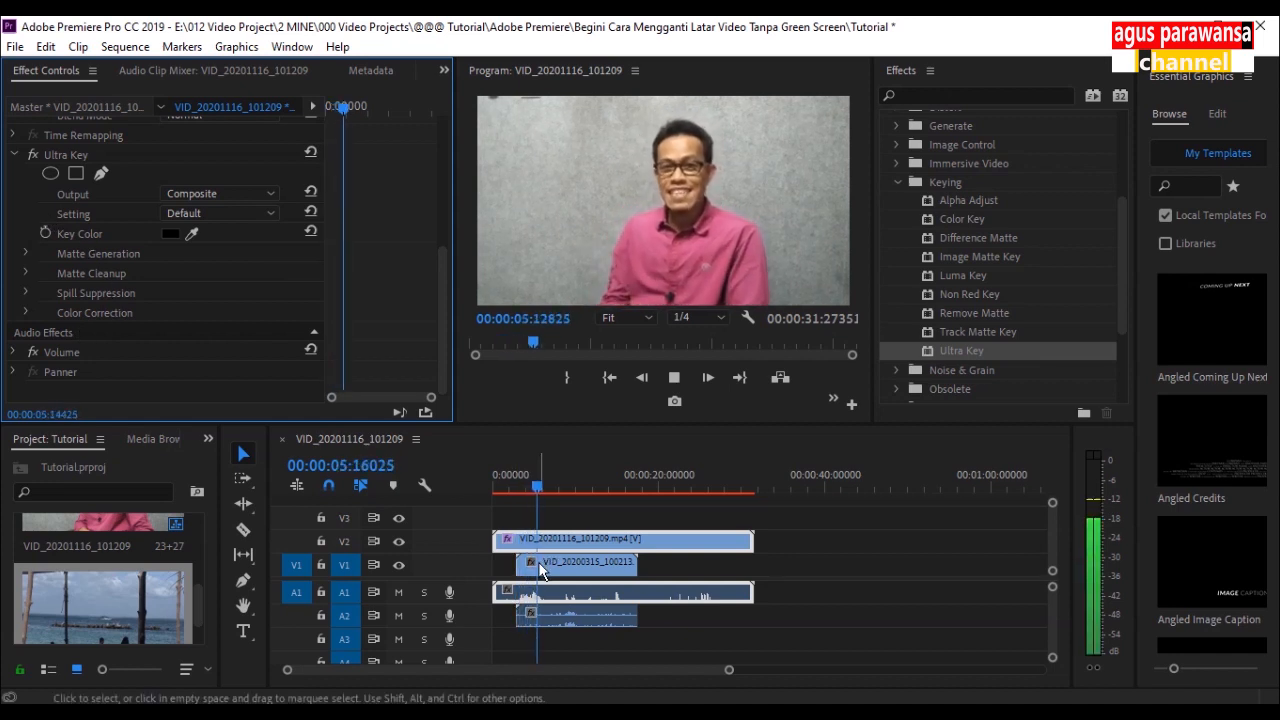
Step: Play the sequence up to the raised-hand gesture and move the beach clip to start there, at about 6 seconds
{"action": "key", "text": "space"}
{"action": "left_click", "coordinate": [540, 570]}
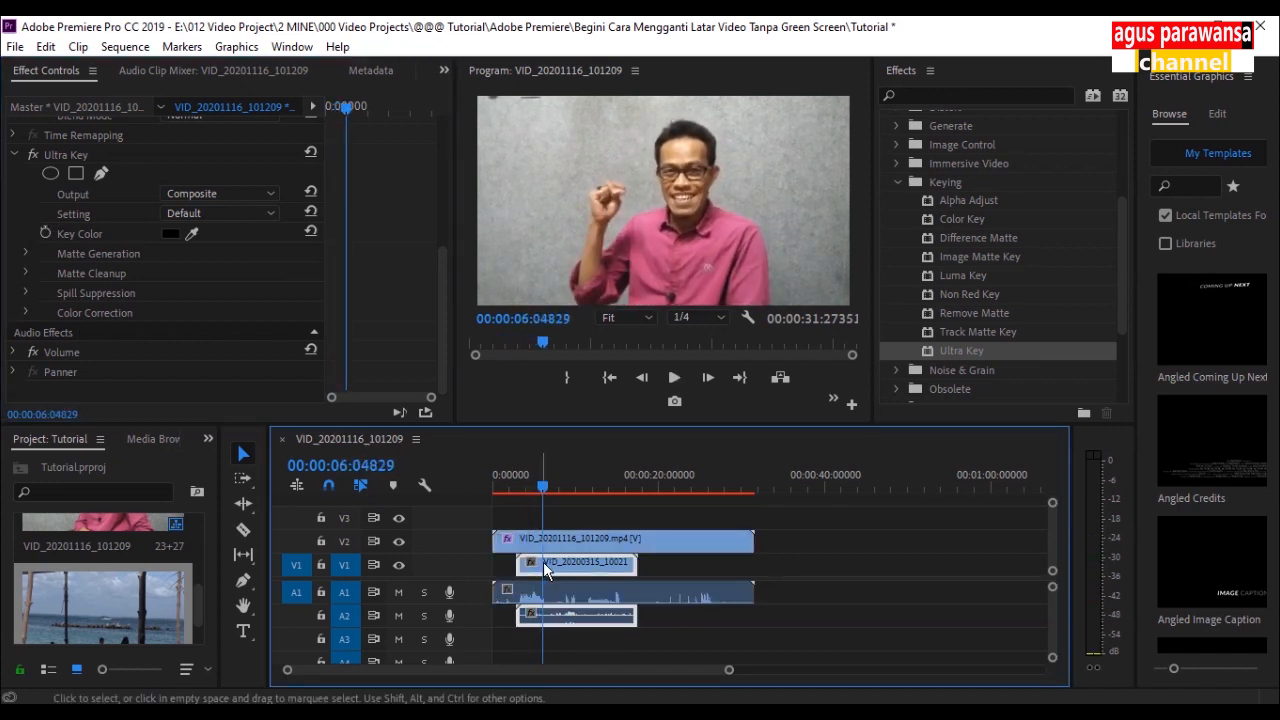
{"action": "left_click_drag", "start_coordinate": [543, 562], "coordinate": [554, 510]}
{"action": "key", "text": "space"}
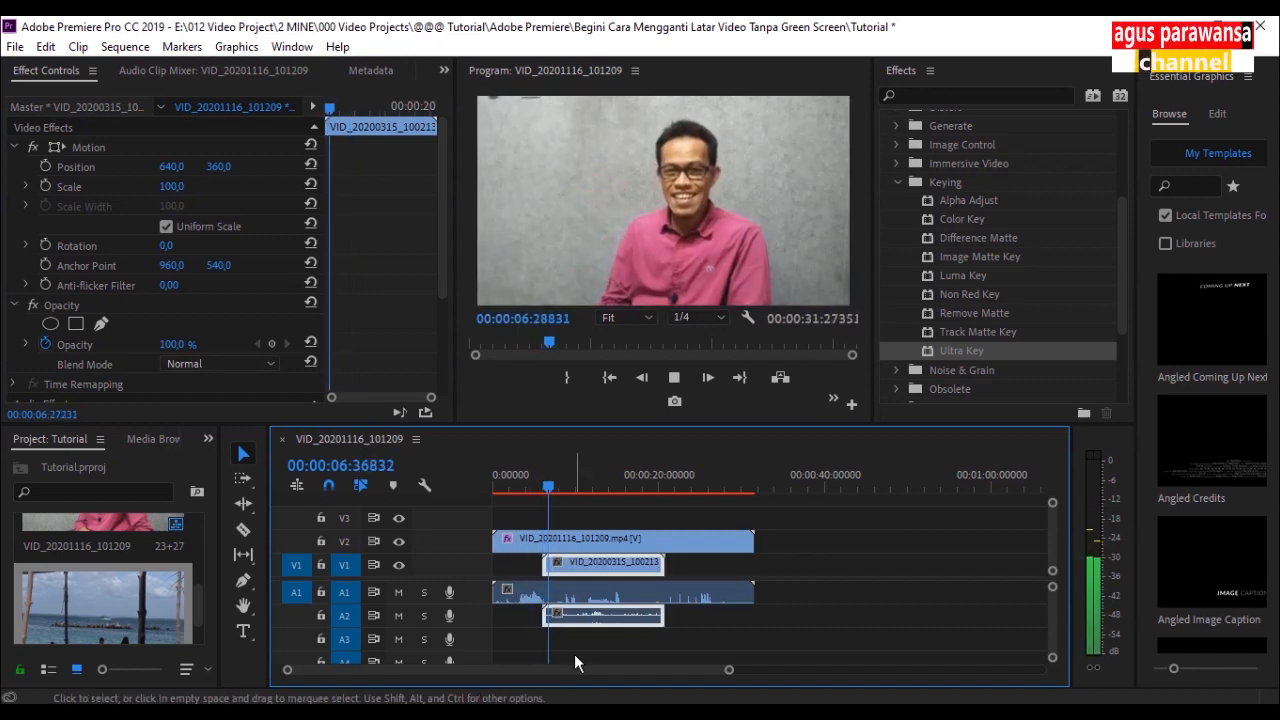
{"action": "key", "text": "space"}
{"action": "left_click_drag", "start_coordinate": [553, 485], "coordinate": [543, 490]}
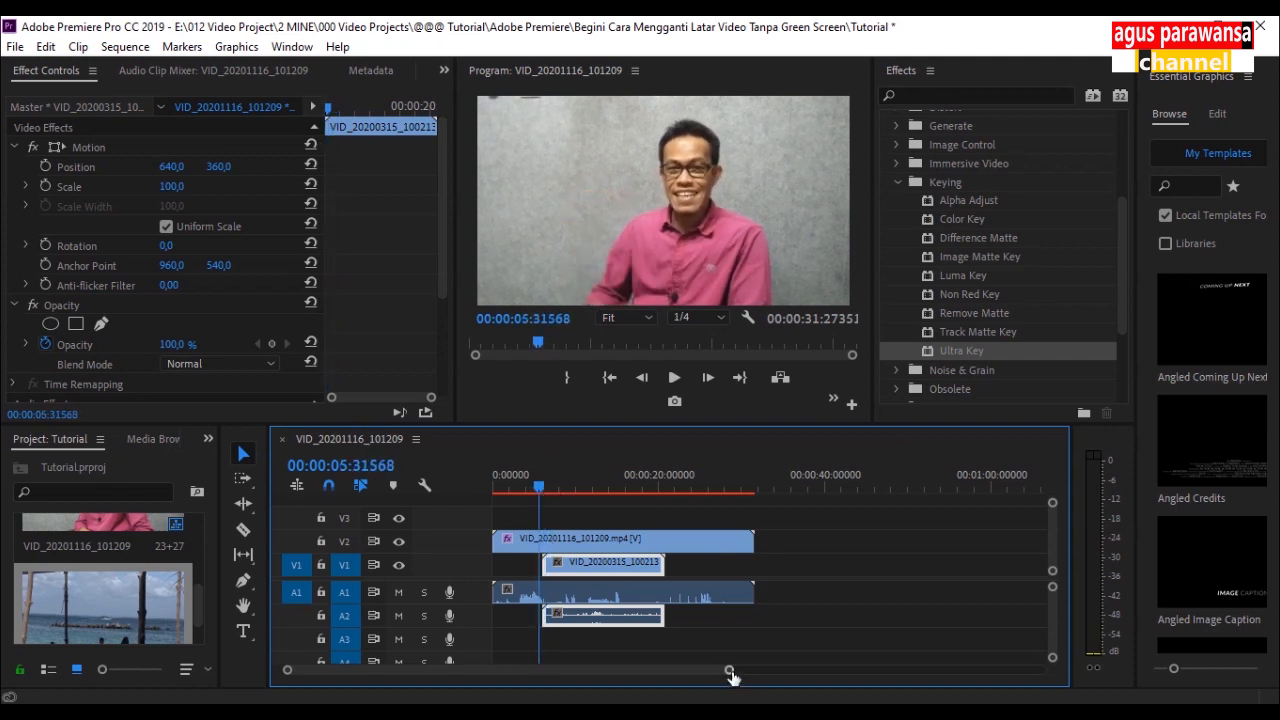
Step: Trim about 2.5 seconds off the start of the V2 clip and shift all clips back to the sequence start
{"action": "left_click_drag", "start_coordinate": [729, 671], "coordinate": [640, 670]}
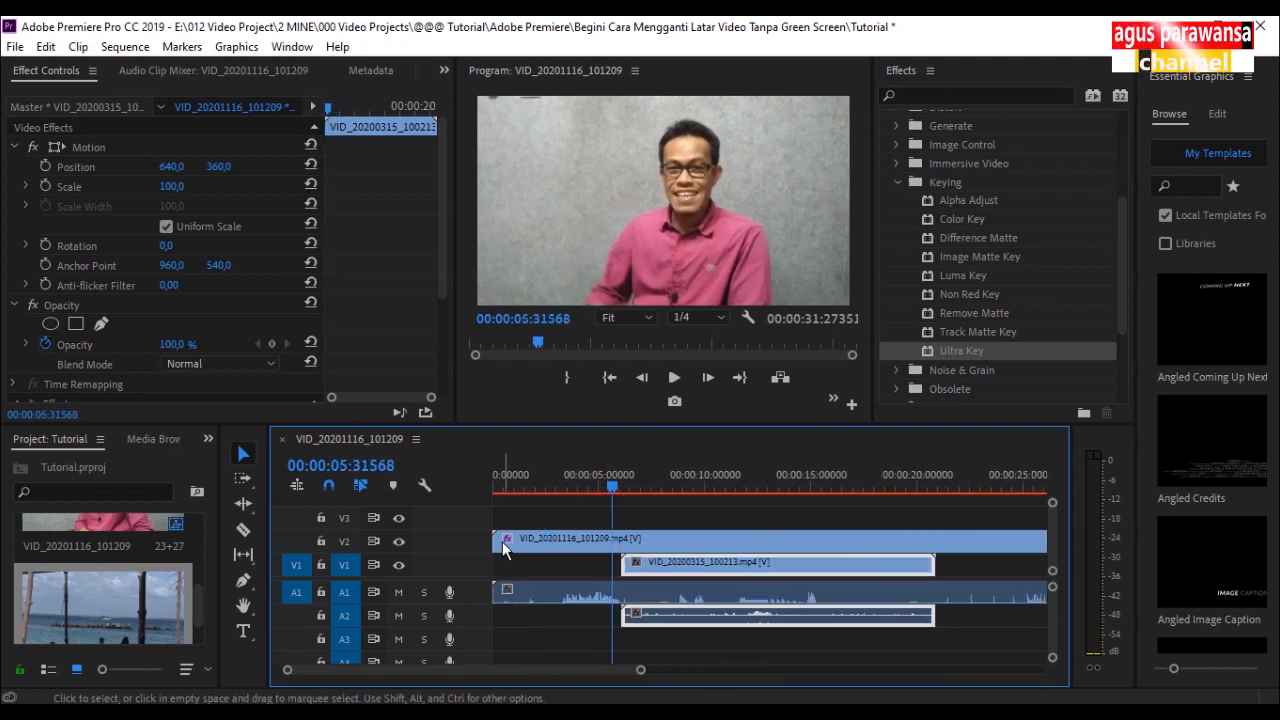
{"action": "left_click_drag", "start_coordinate": [503, 543], "coordinate": [547, 541]}
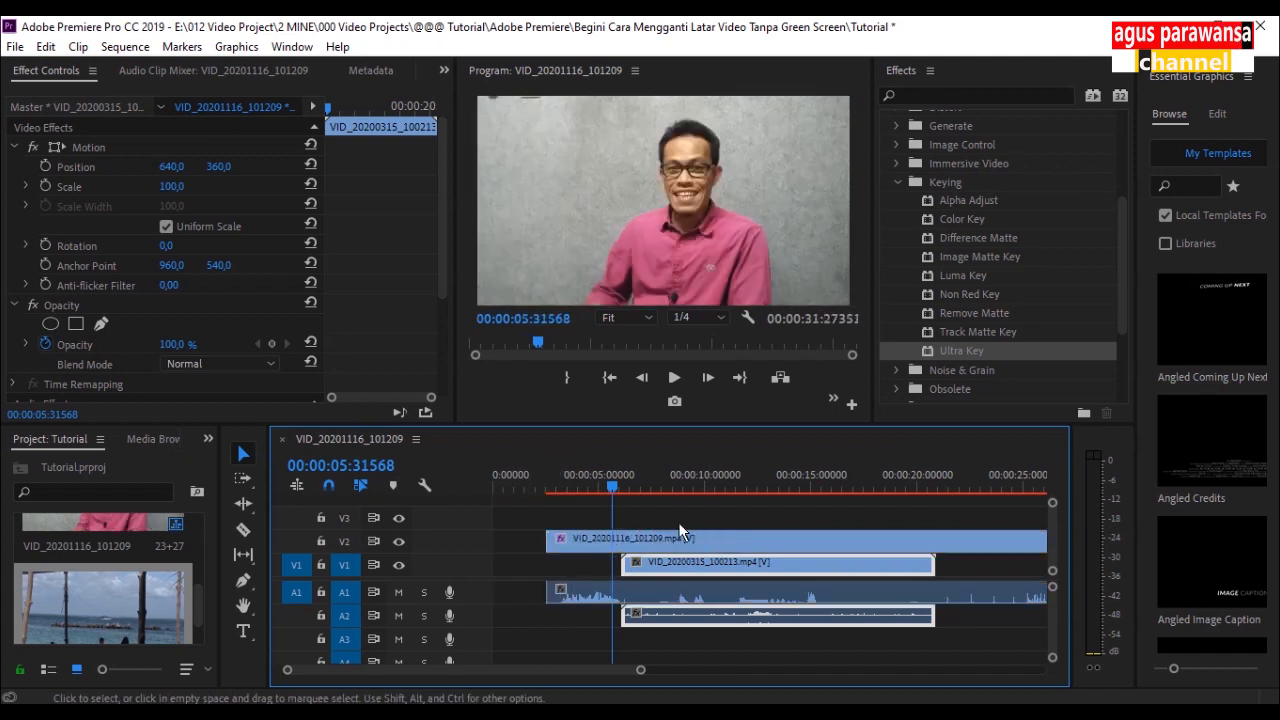
{"action": "left_click_drag", "start_coordinate": [675, 521], "coordinate": [729, 664]}
{"action": "left_click_drag", "start_coordinate": [753, 546], "coordinate": [688, 564]}
Step: Split the VID_20201116_101209 clip on V2 with the Razor tool at the raised-hand gesture, at about 3 seconds where the beach clip starts
{"action": "left_click_drag", "start_coordinate": [542, 484], "coordinate": [568, 487]}
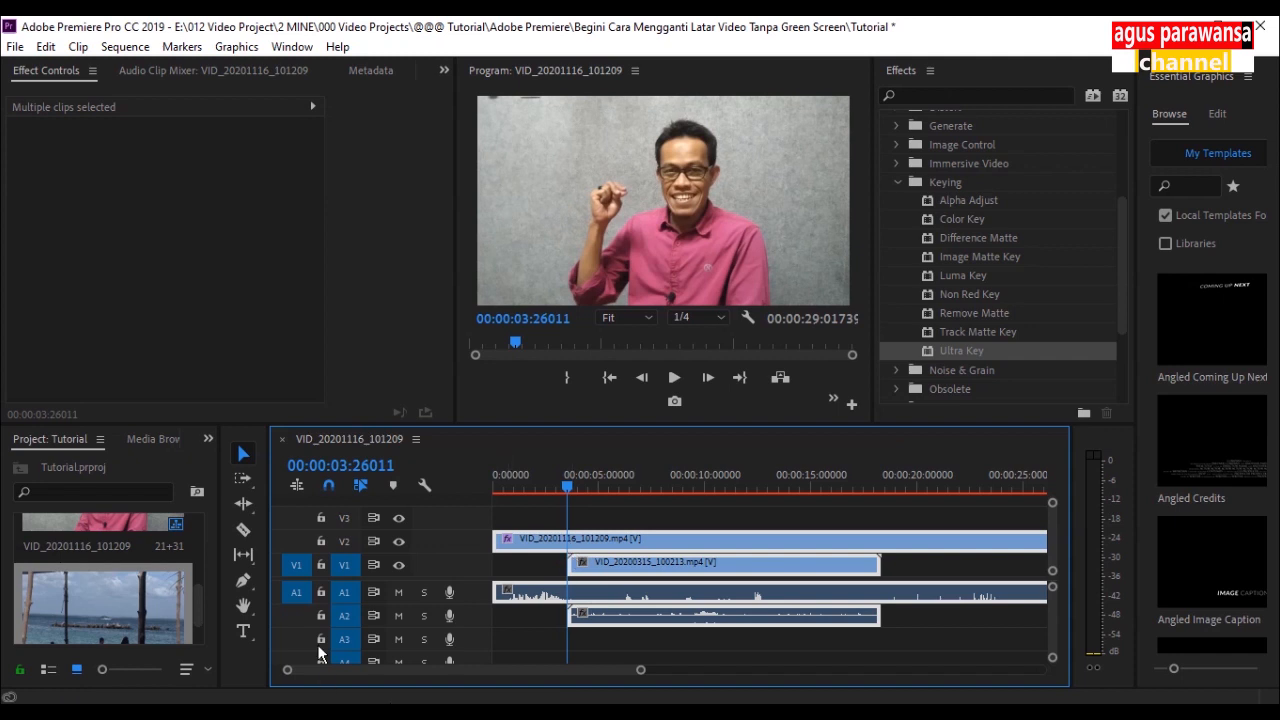
{"action": "left_click", "coordinate": [243, 529]}
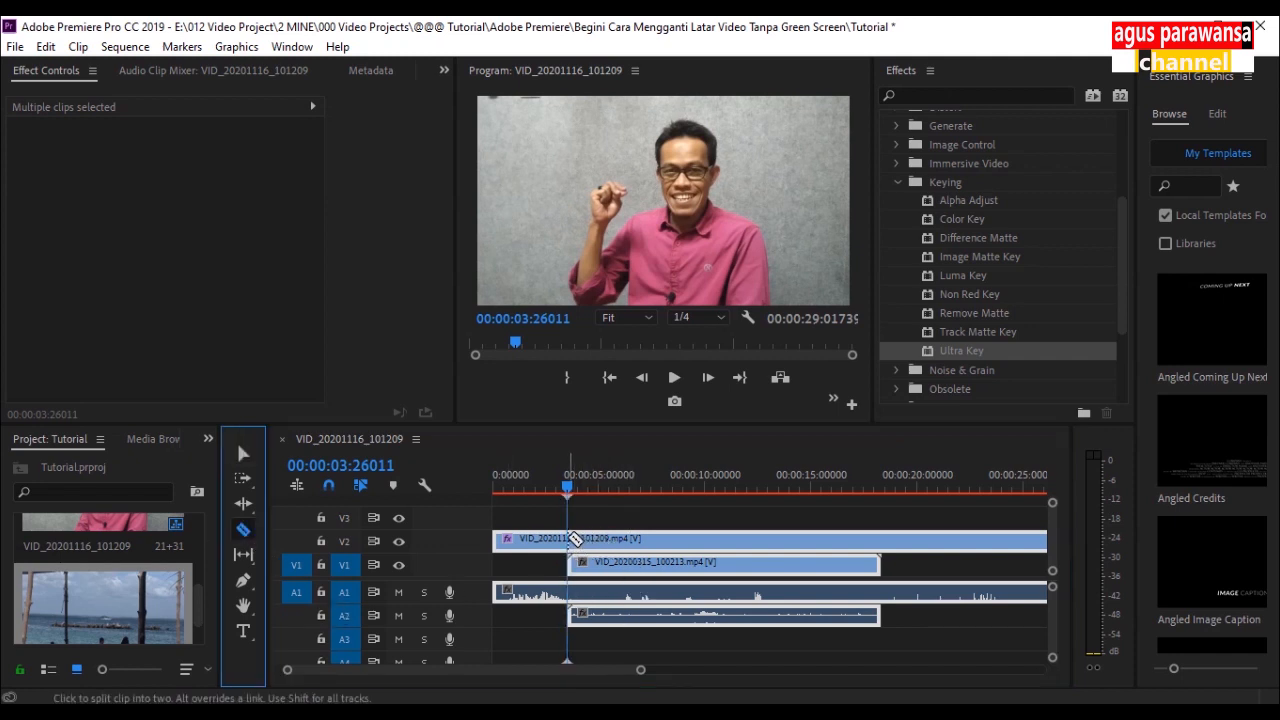
{"action": "left_click", "coordinate": [567, 540]}
{"action": "left_click", "coordinate": [243, 453]}
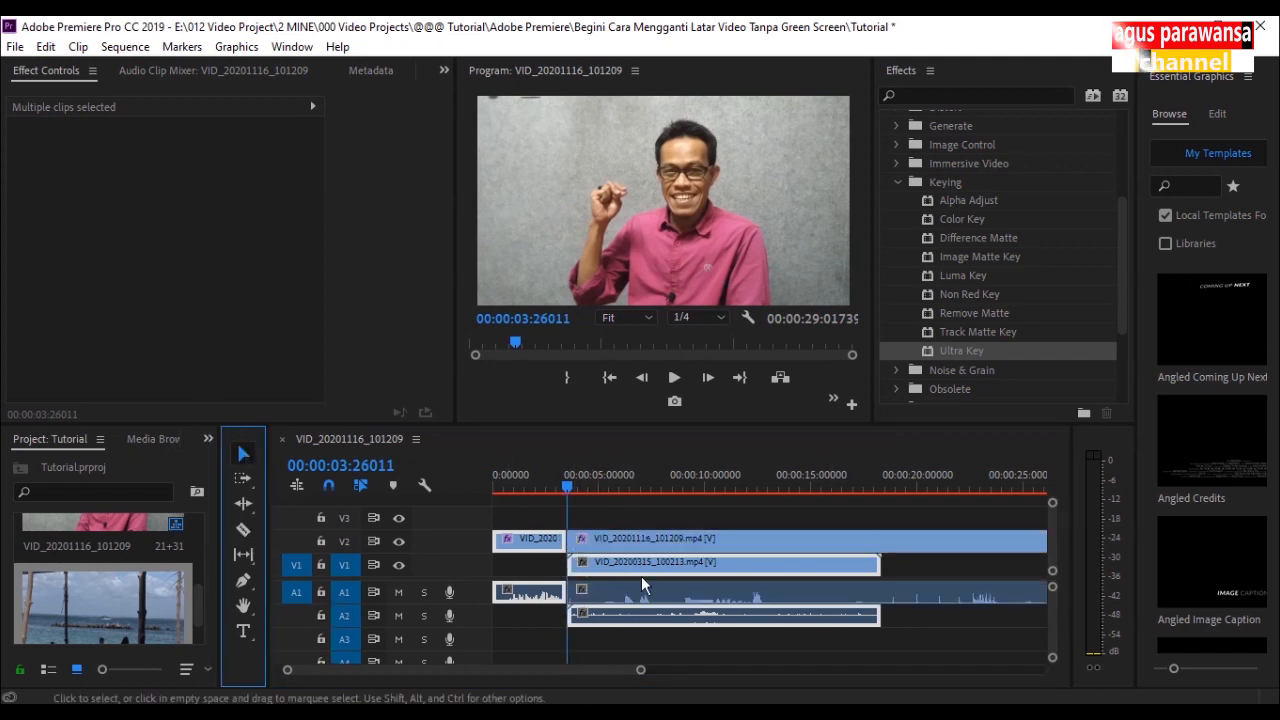
Step: Select the second part of the V2 clip and sample the grey wall behind the man as its Ultra Key key color
{"action": "left_click", "coordinate": [606, 541]}
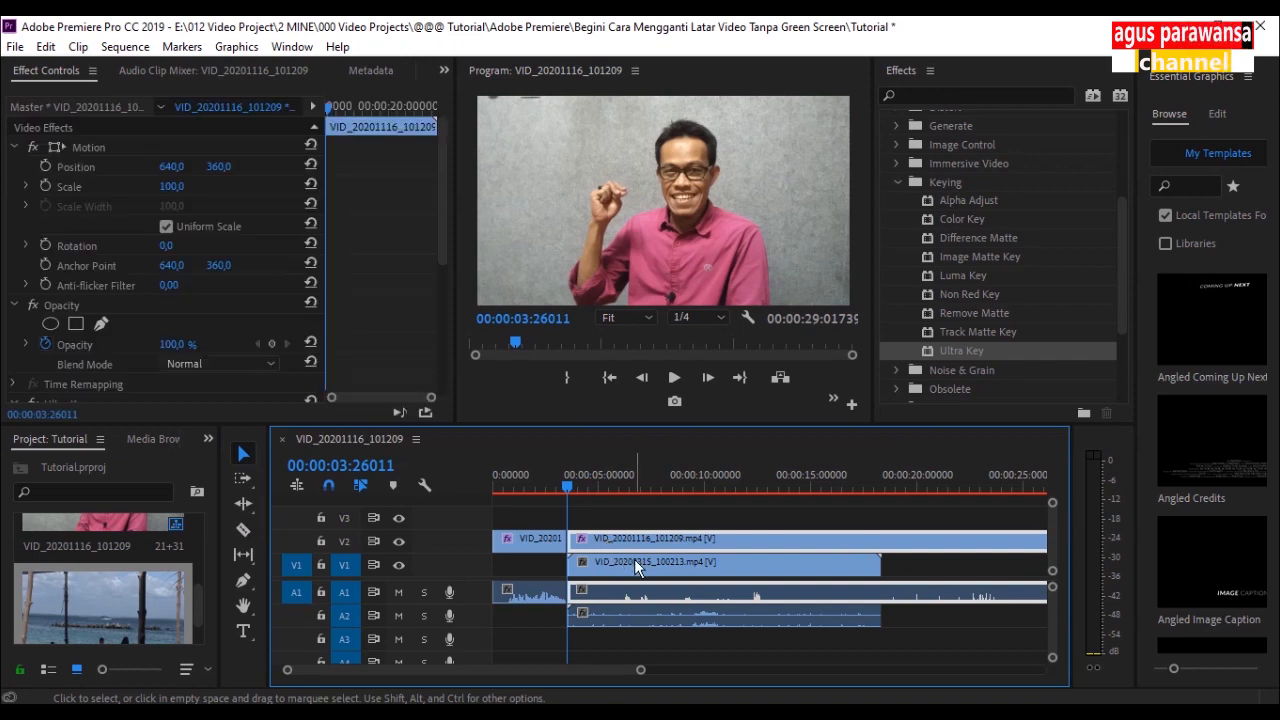
{"action": "scroll", "coordinate": [32, 253], "scroll_direction": "down", "scroll_amount": 5}
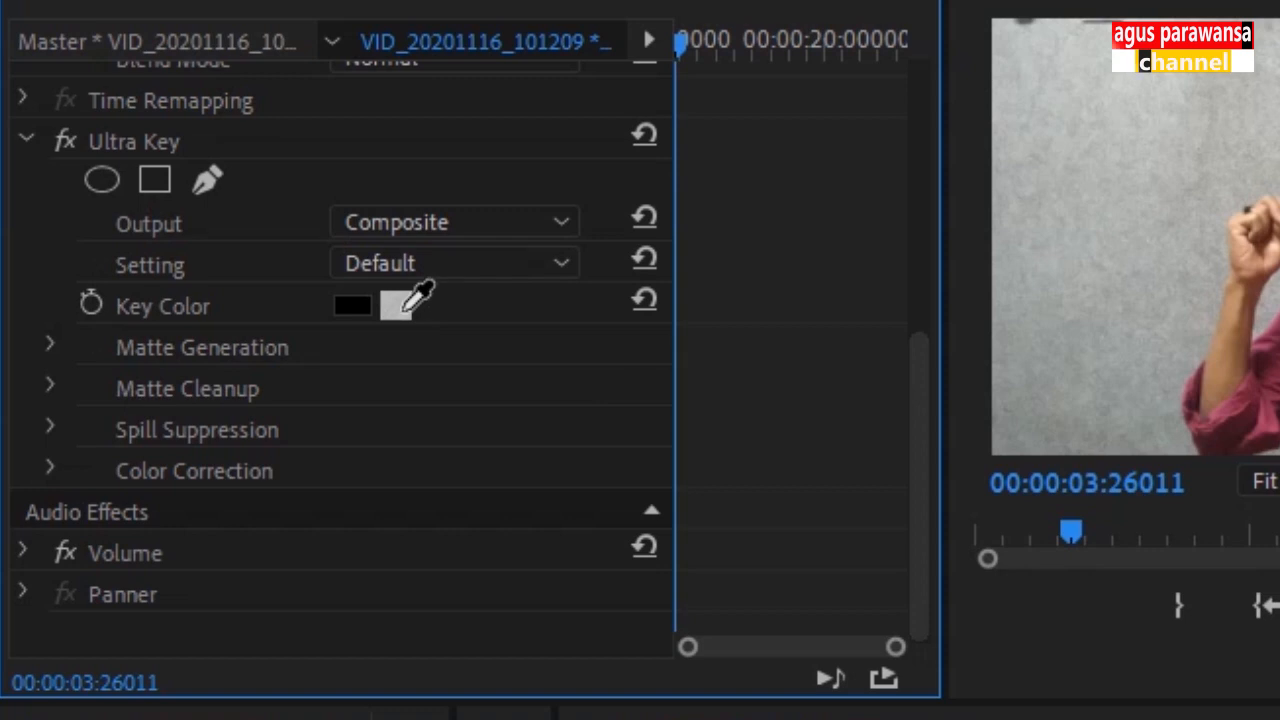
{"action": "left_click", "coordinate": [418, 295]}
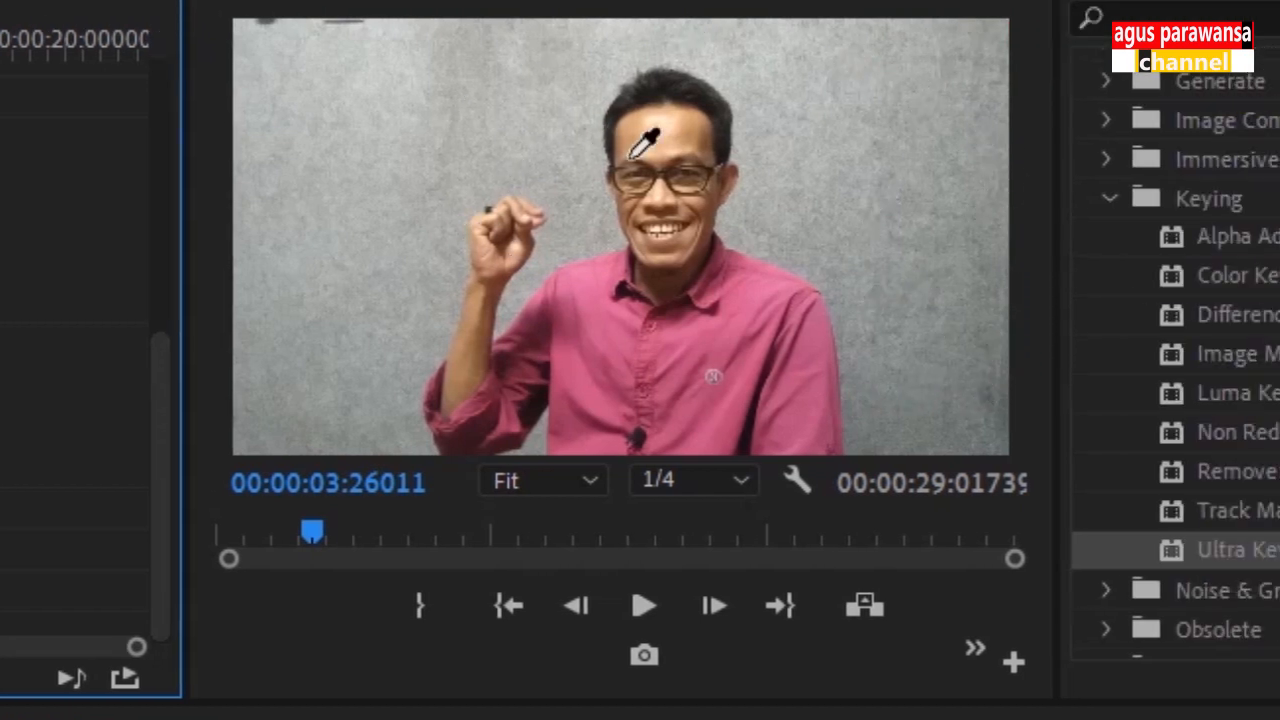
{"action": "left_click", "coordinate": [986, 394]}
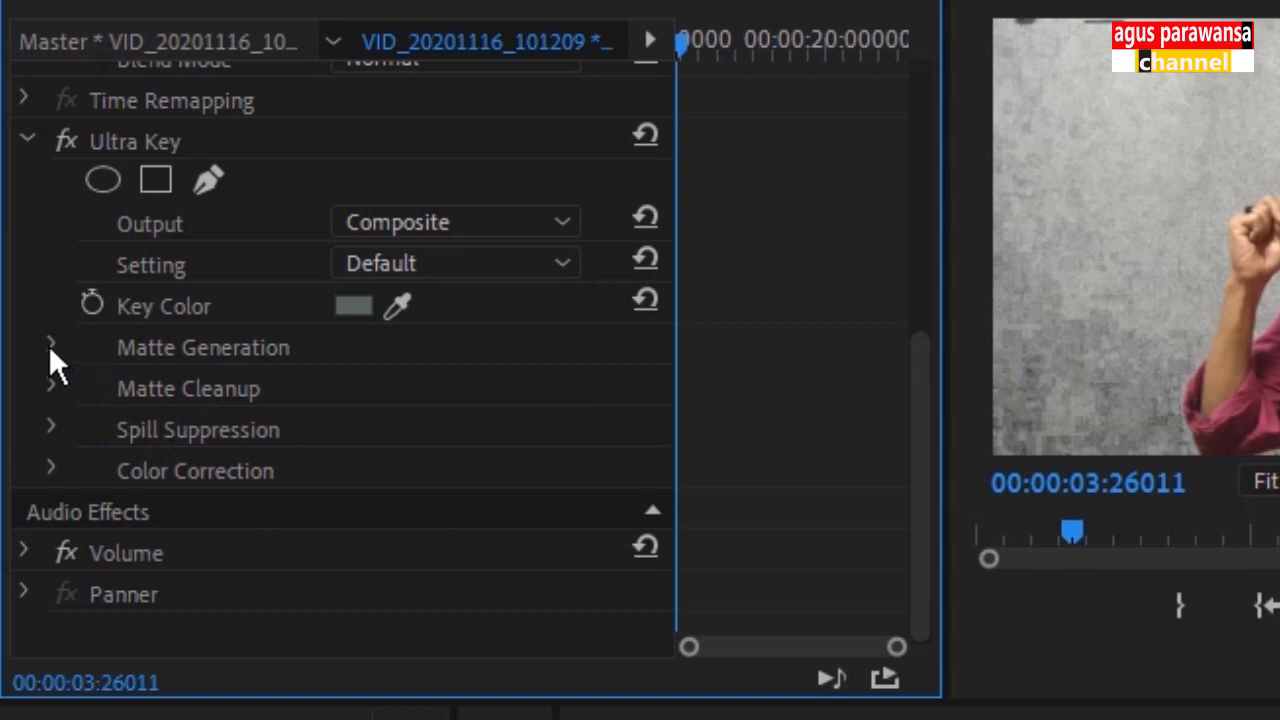
Step: Set the Ultra Key Matte Generation Transparency to about 88,6 and Highlight to 0
{"action": "left_click", "coordinate": [51, 346]}
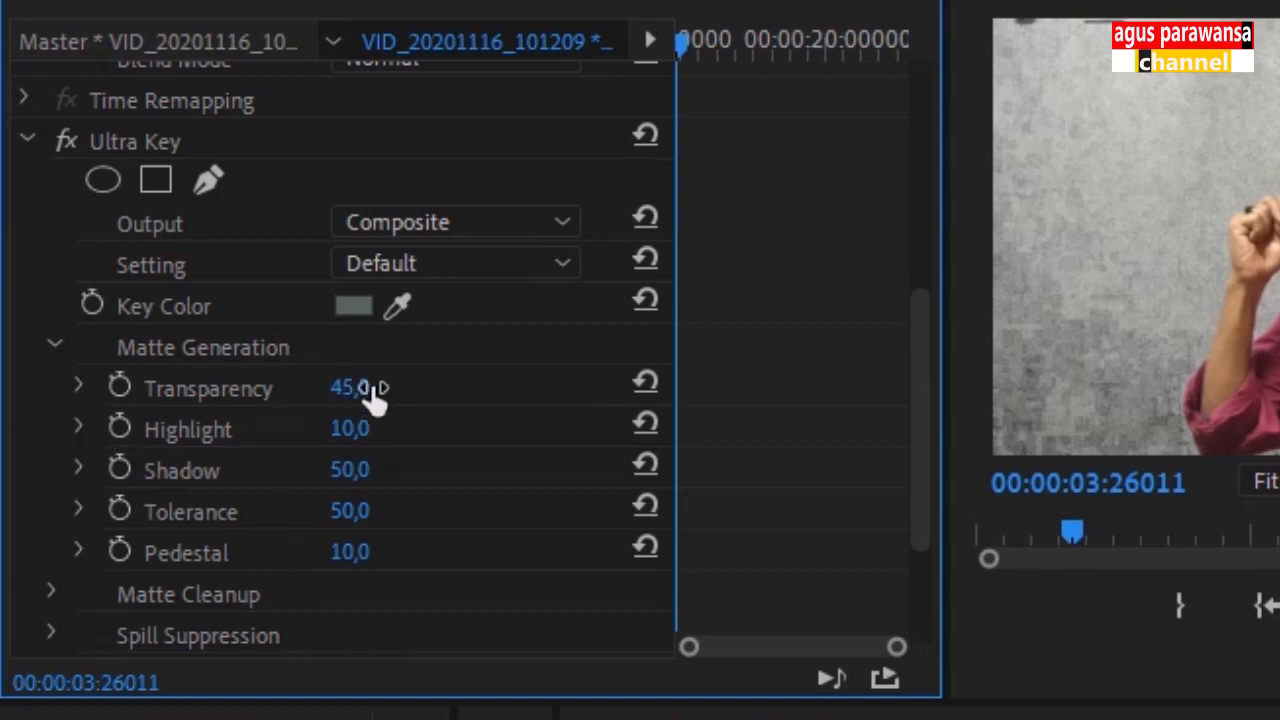
{"action": "left_click", "coordinate": [79, 390]}
{"action": "left_click_drag", "start_coordinate": [333, 465], "coordinate": [517, 497]}
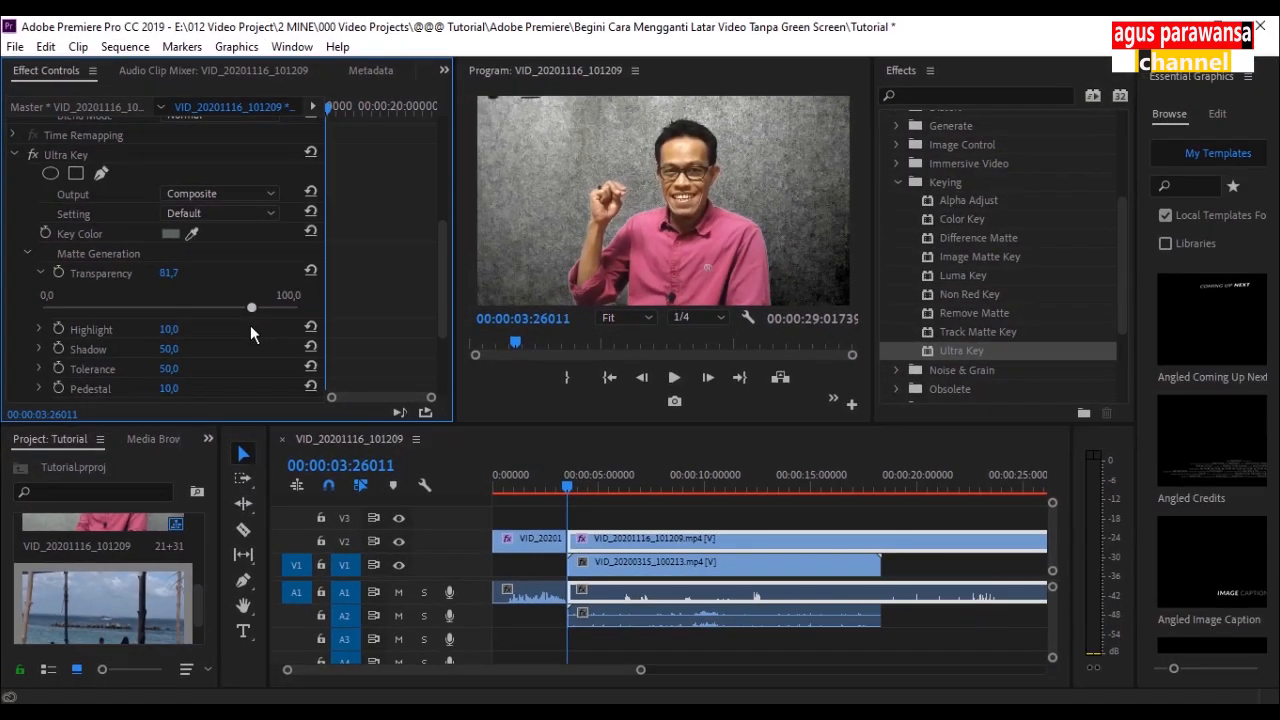
{"action": "mouse_move", "coordinate": [250, 325]}
{"action": "left_mouse_down"}
{"action": "mouse_move", "coordinate": [300, 322]}
{"action": "mouse_move", "coordinate": [268, 328]}
{"action": "left_mouse_up"}
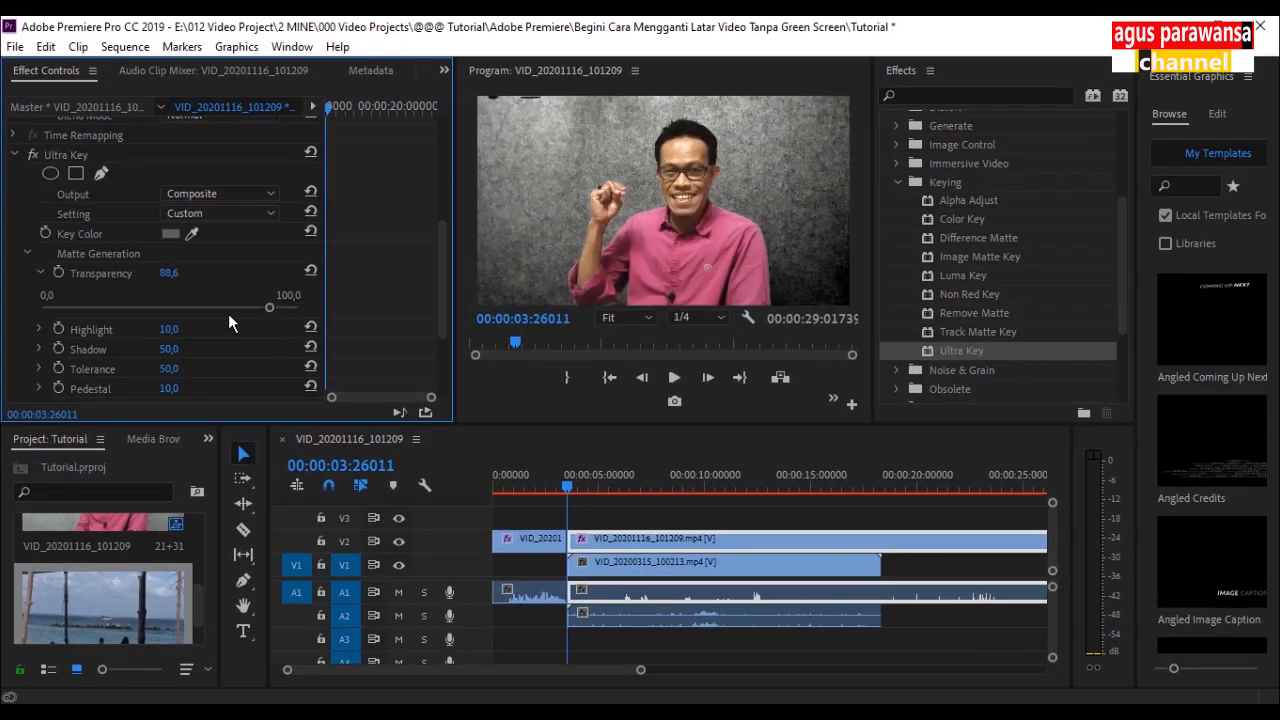
{"action": "left_click", "coordinate": [38, 329]}
{"action": "left_click_drag", "start_coordinate": [441, 298], "coordinate": [442, 321]}
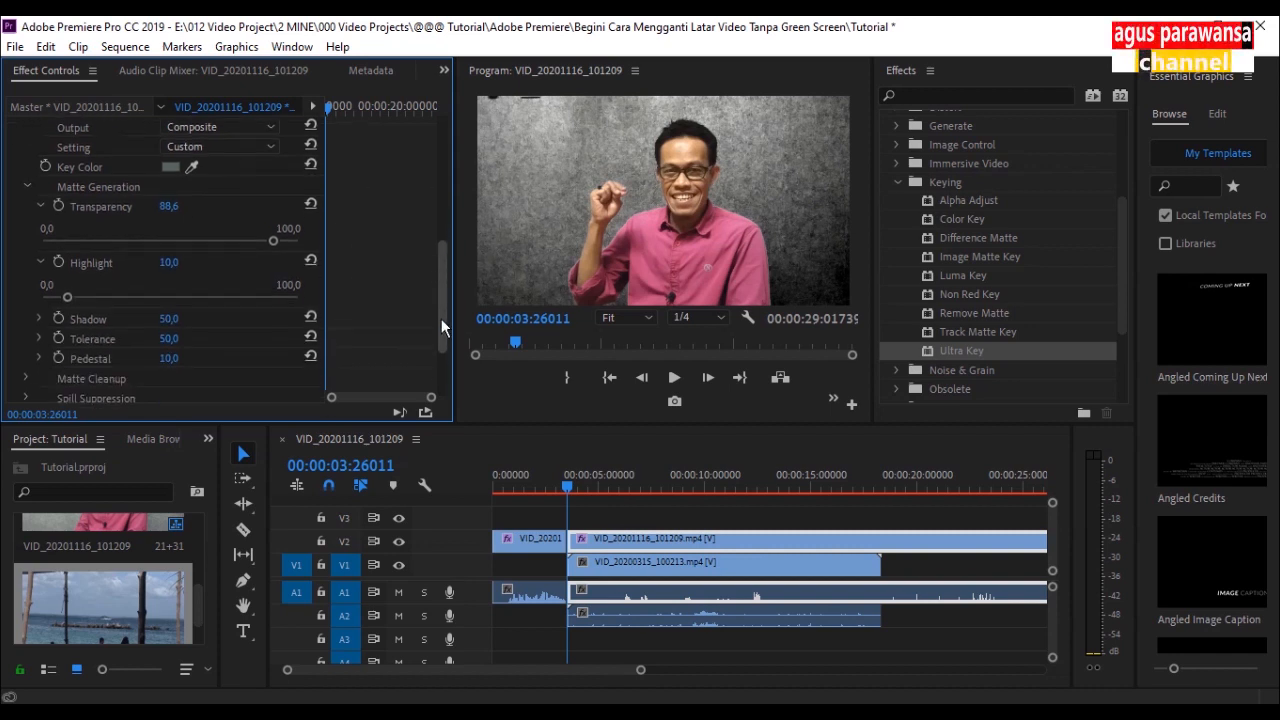
{"action": "left_click_drag", "start_coordinate": [67, 285], "coordinate": [20, 310]}
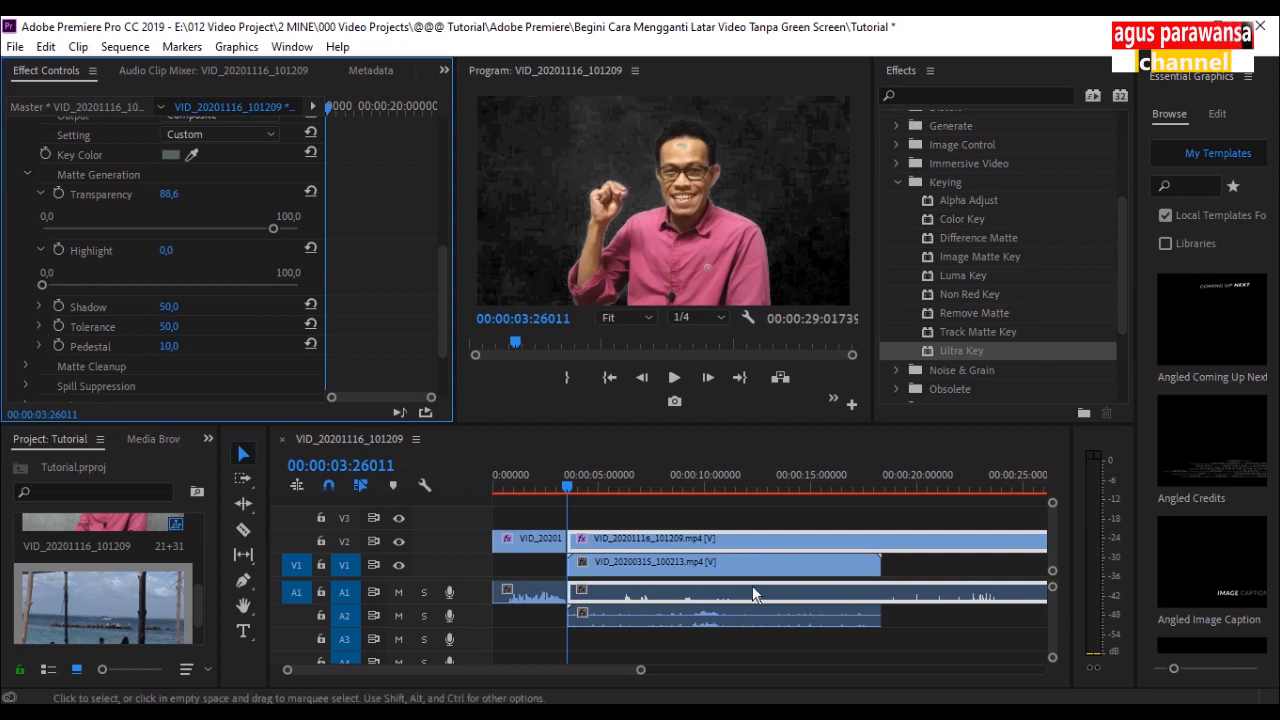
Step: Move the playhead just past the cut and toggle V1 visibility off and on to compare the key with and without the beach
{"action": "left_click", "coordinate": [574, 490]}
{"action": "left_click_drag", "start_coordinate": [575, 492], "coordinate": [571, 492]}
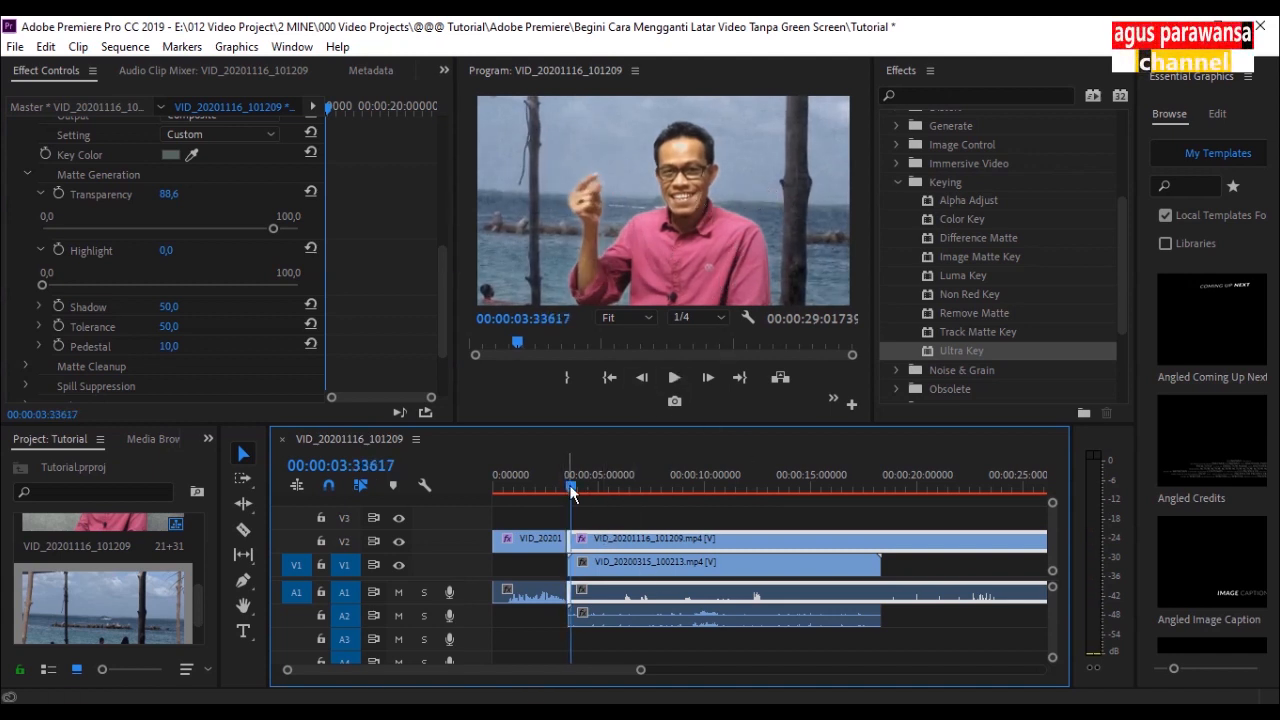
{"action": "left_click", "coordinate": [398, 565]}
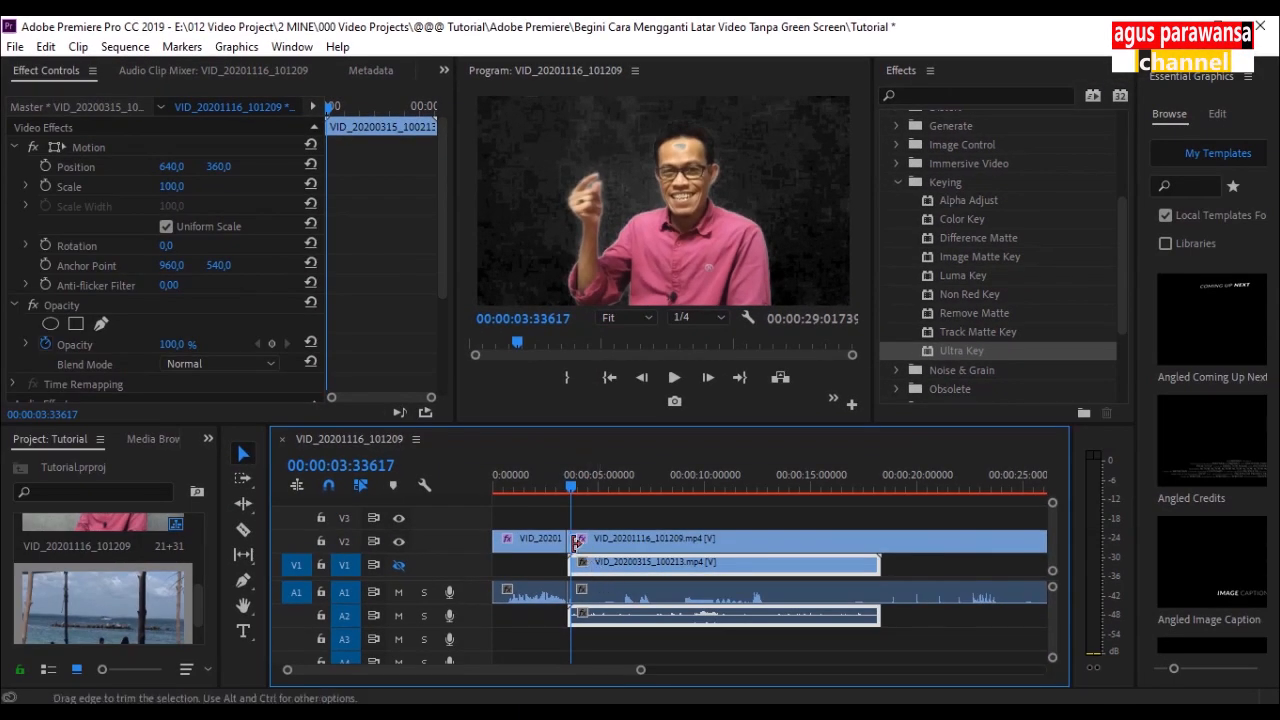
{"action": "left_click", "coordinate": [399, 565]}
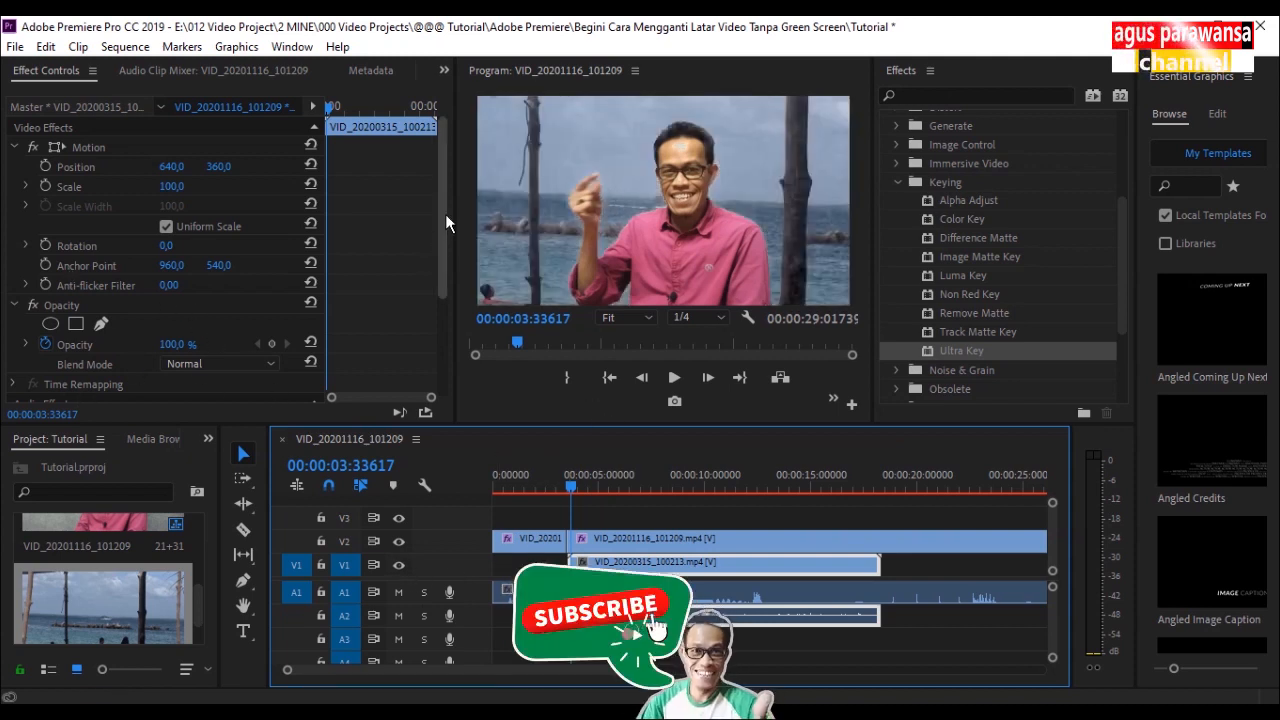
Step: Reselect the keyed V2 clip and set its Matte Generation Shadow to 100 and Tolerance to 0
{"action": "left_click_drag", "start_coordinate": [445, 214], "coordinate": [442, 327]}
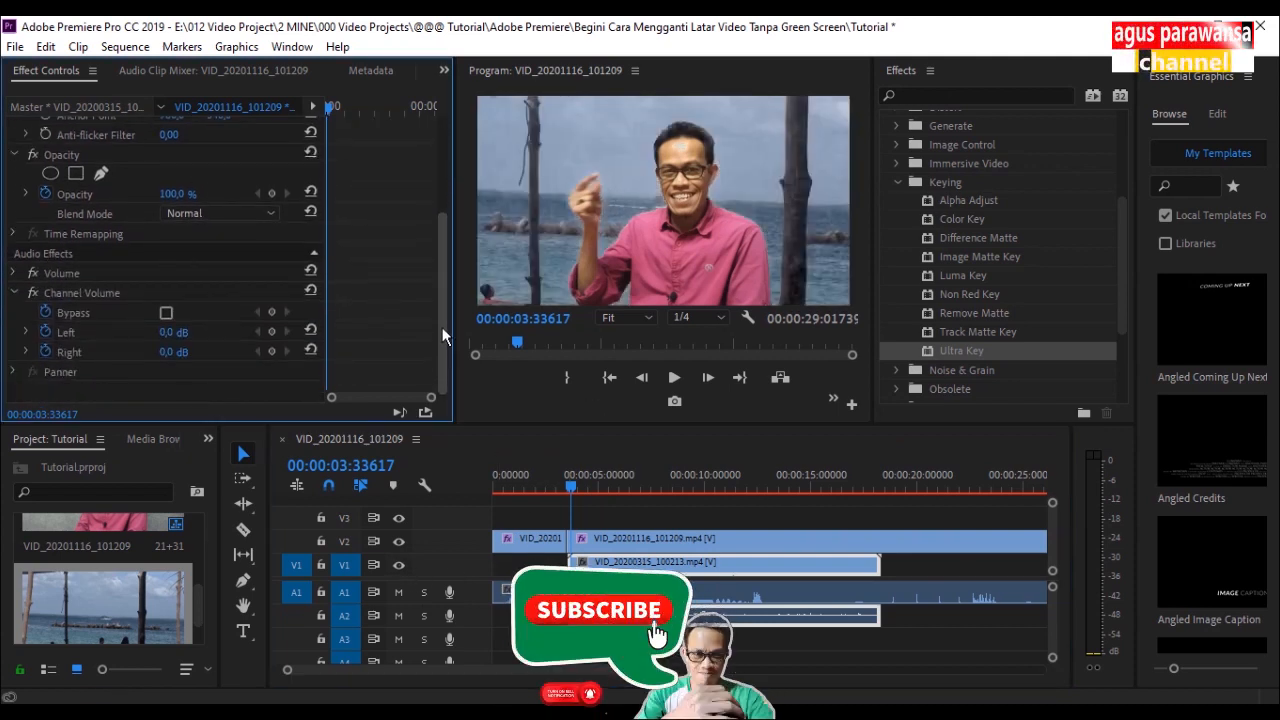
{"action": "left_click", "coordinate": [598, 541]}
{"action": "left_click_drag", "start_coordinate": [442, 195], "coordinate": [438, 348]}
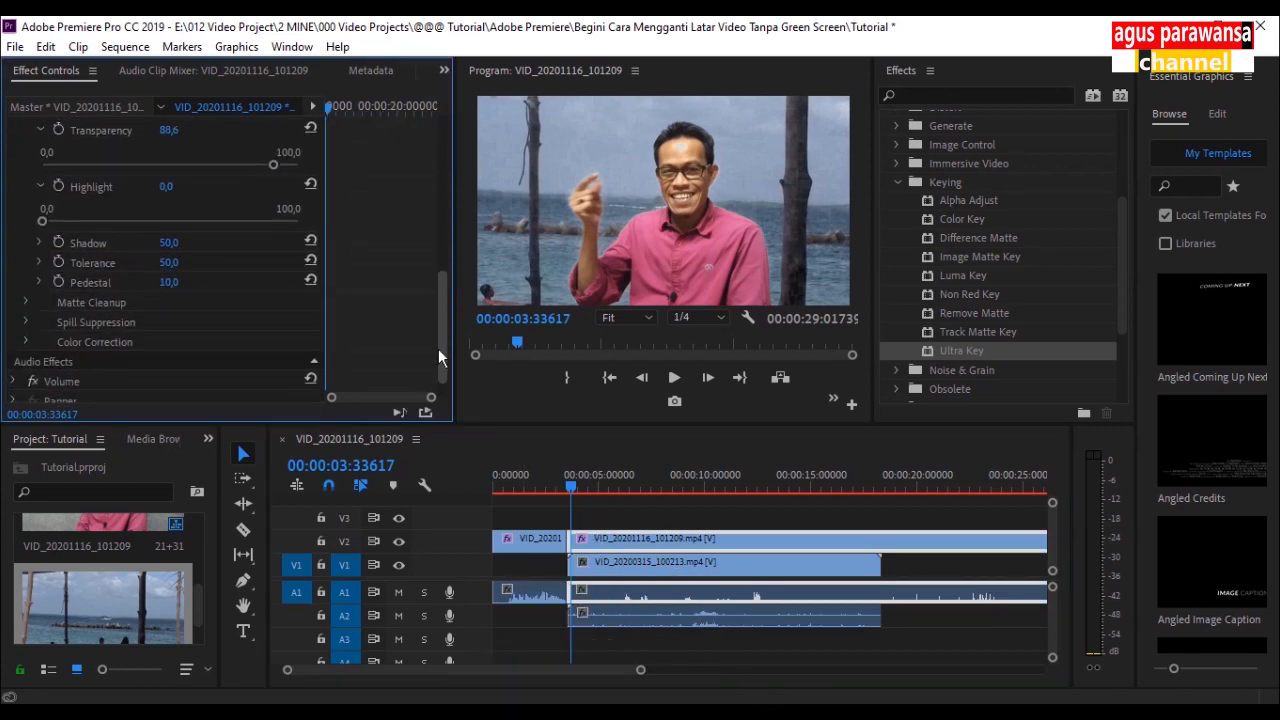
{"action": "left_click", "coordinate": [40, 242]}
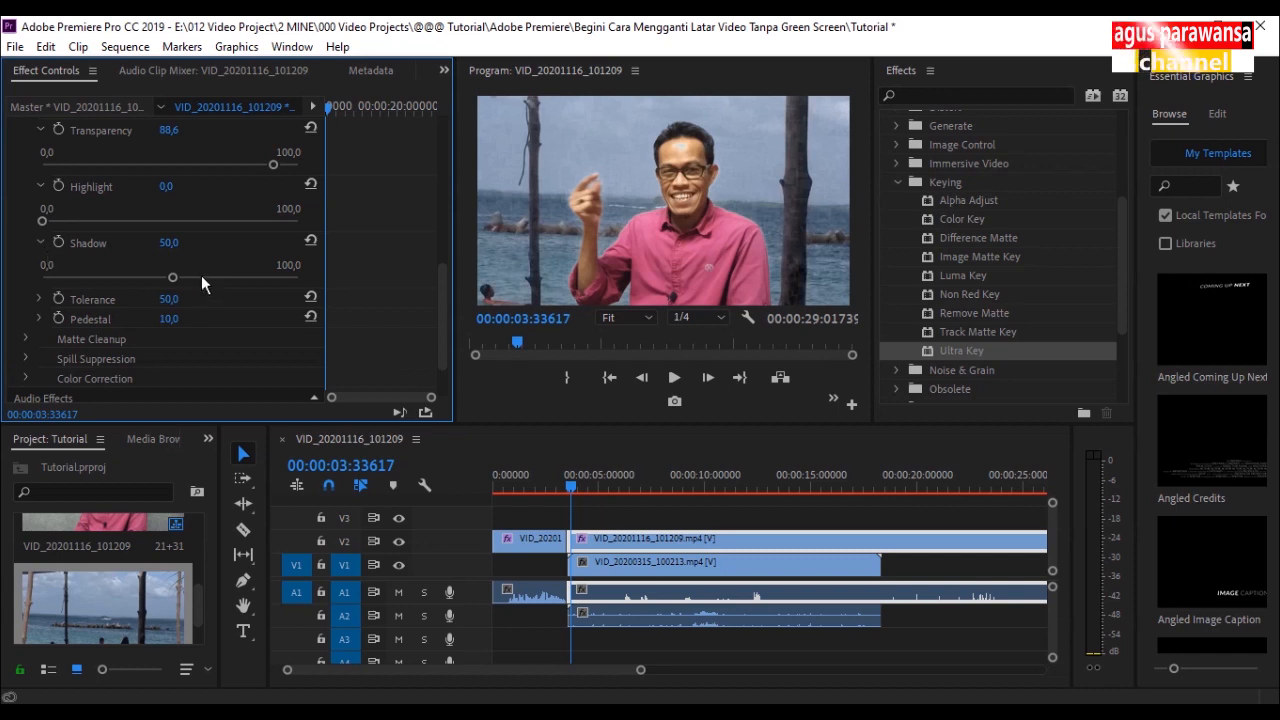
{"action": "left_click_drag", "start_coordinate": [170, 277], "coordinate": [333, 300]}
{"action": "left_click", "coordinate": [40, 299]}
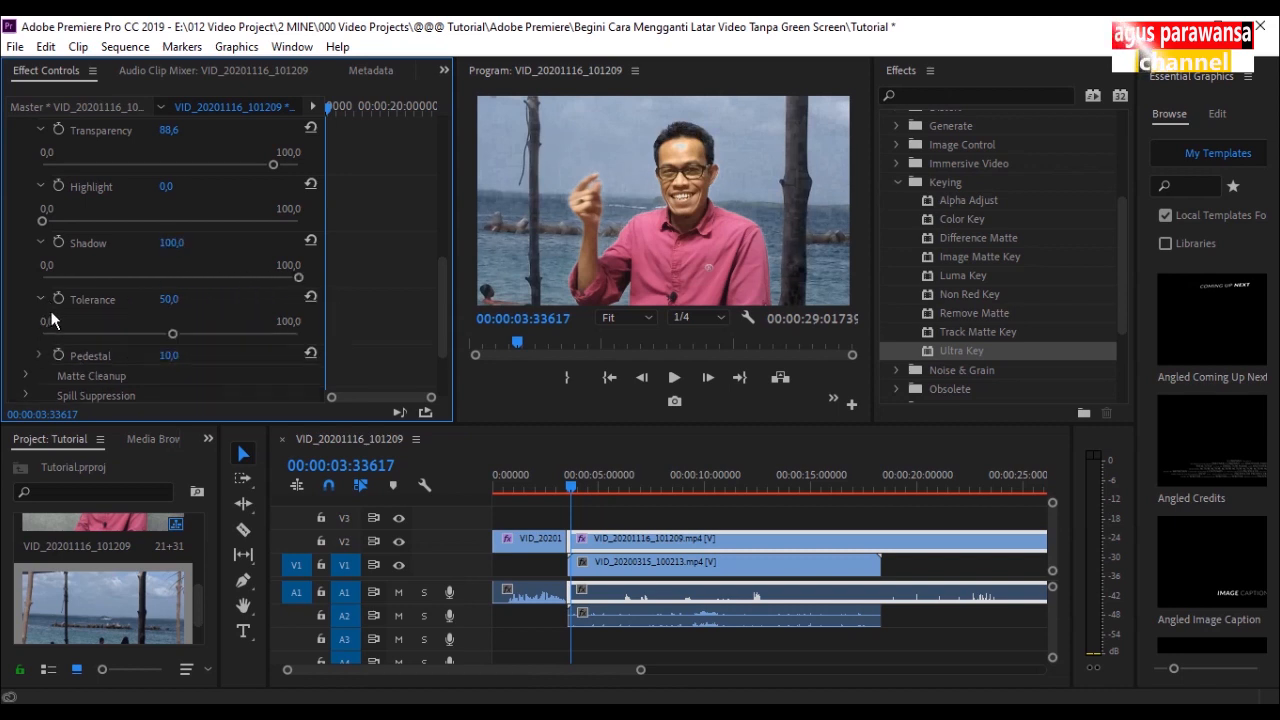
{"action": "left_click_drag", "start_coordinate": [170, 334], "coordinate": [248, 349]}
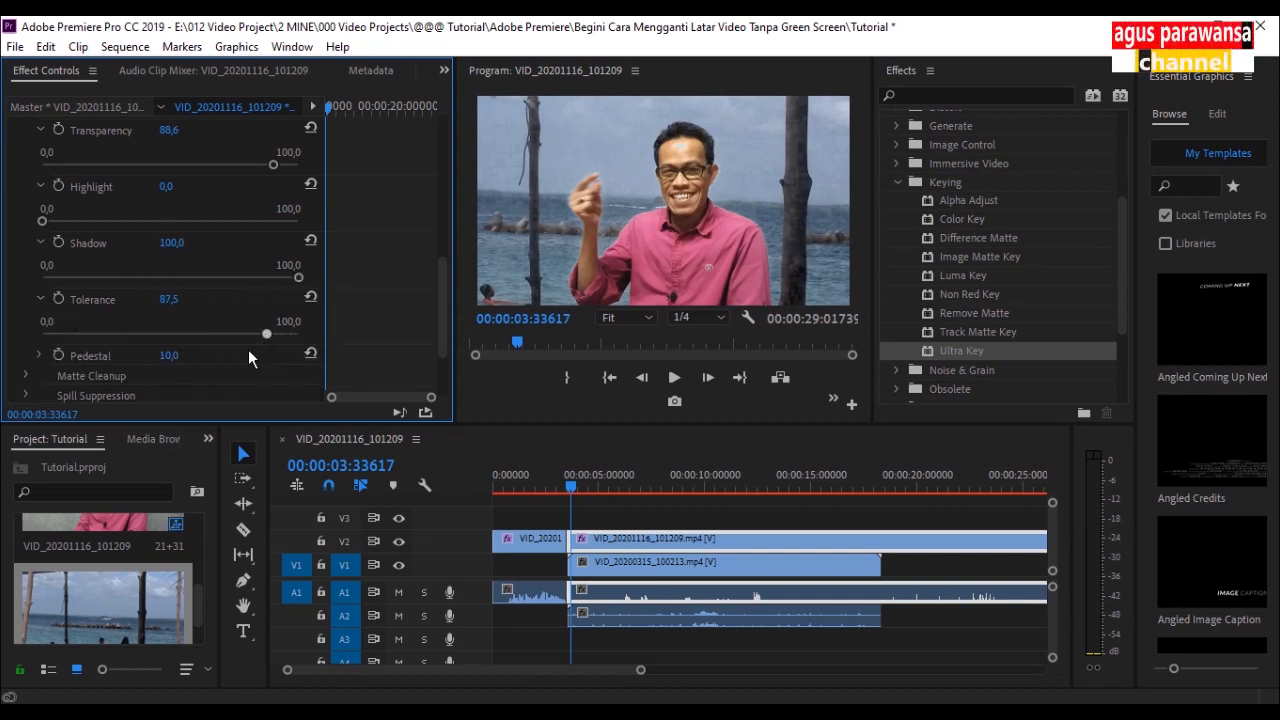
{"action": "left_click_drag", "start_coordinate": [64, 360], "coordinate": [32, 362]}
Step: Set the Matte Generation Pedestal to 100 and Transparency to 85
{"action": "left_click", "coordinate": [40, 356]}
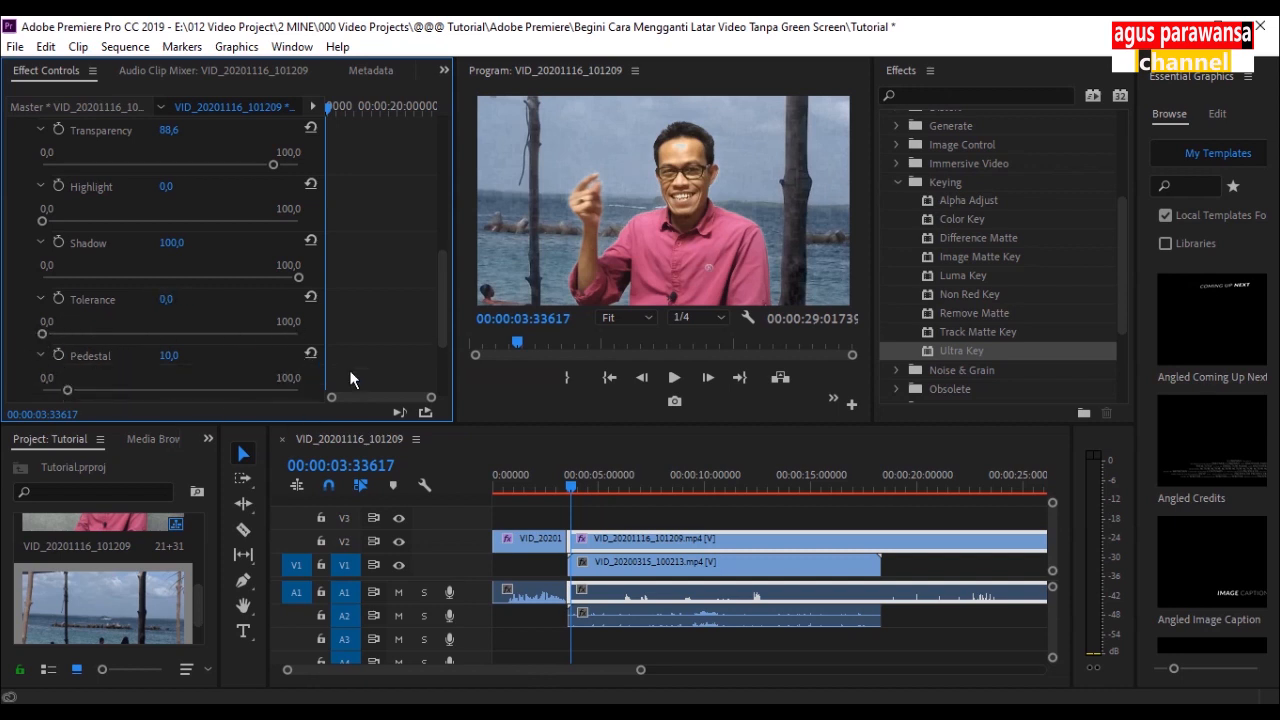
{"action": "mouse_move", "coordinate": [439, 276]}
{"action": "left_mouse_down"}
{"action": "mouse_move", "coordinate": [442, 315]}
{"action": "mouse_move", "coordinate": [442, 300]}
{"action": "left_mouse_up"}
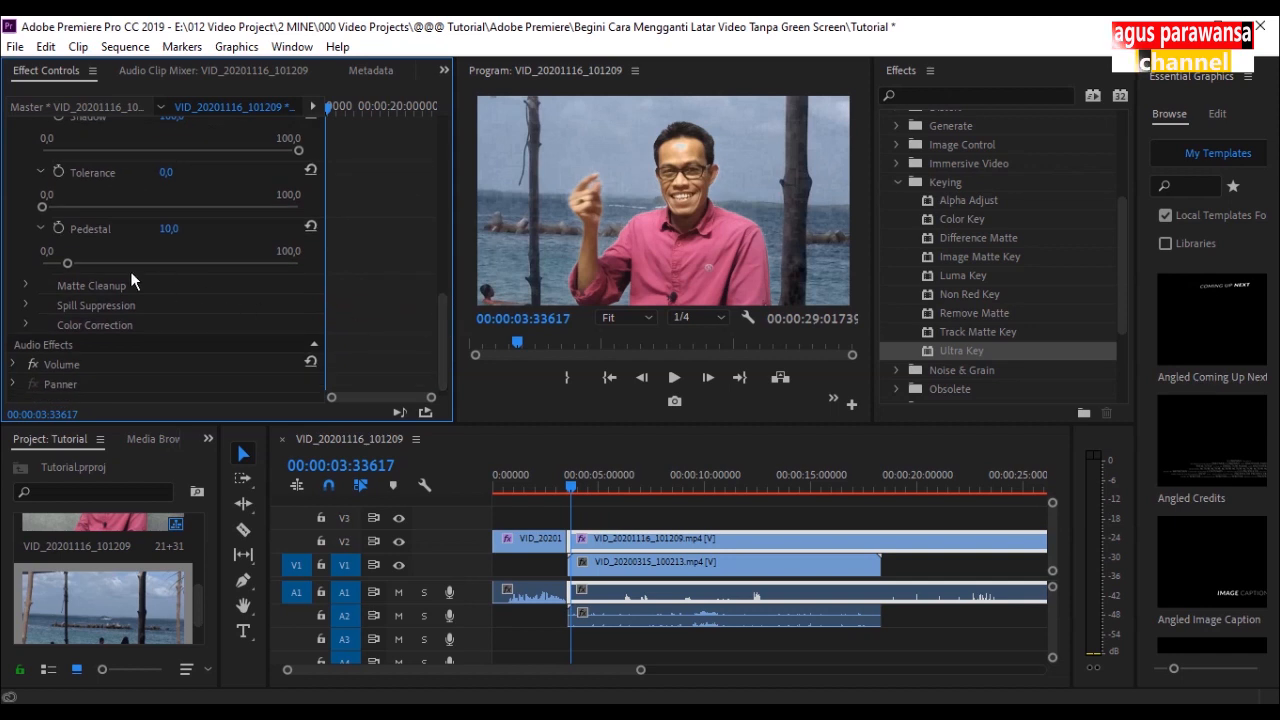
{"action": "left_click_drag", "start_coordinate": [69, 266], "coordinate": [213, 266]}
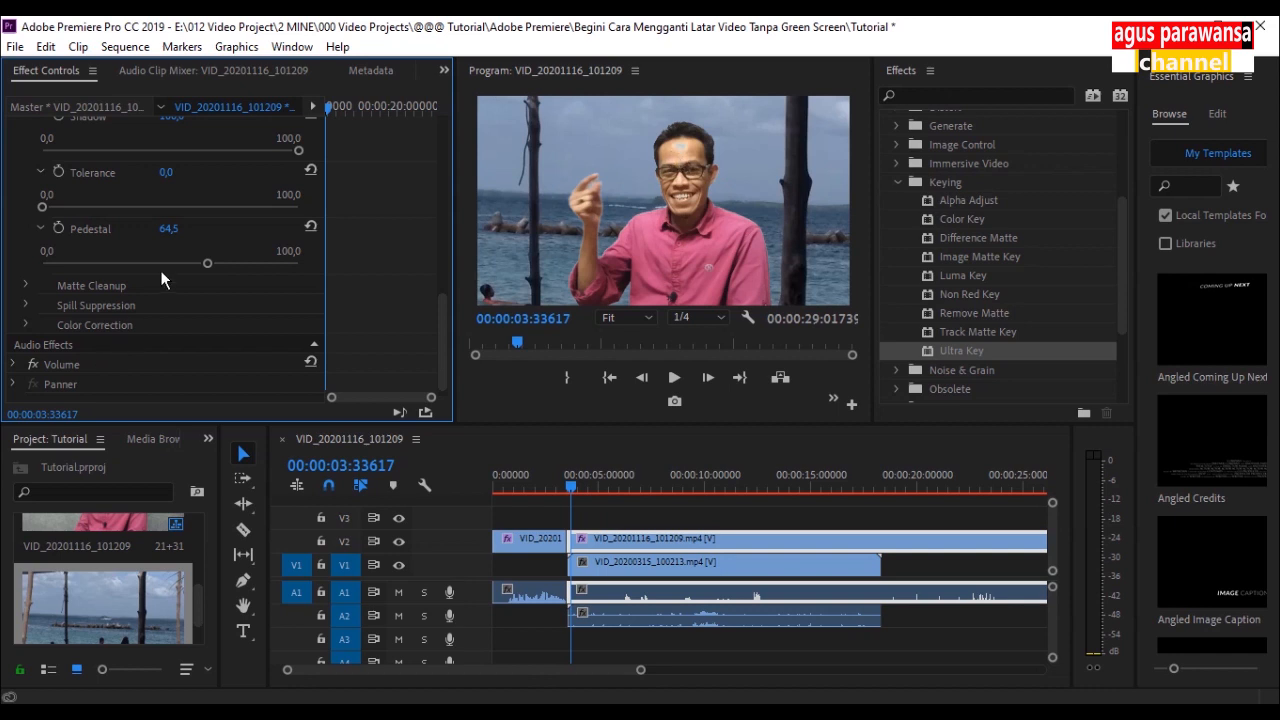
{"action": "left_click_drag", "start_coordinate": [208, 266], "coordinate": [188, 265]}
{"action": "left_click_drag", "start_coordinate": [135, 302], "coordinate": [178, 298]}
{"action": "left_click_drag", "start_coordinate": [44, 206], "coordinate": [2, 228]}
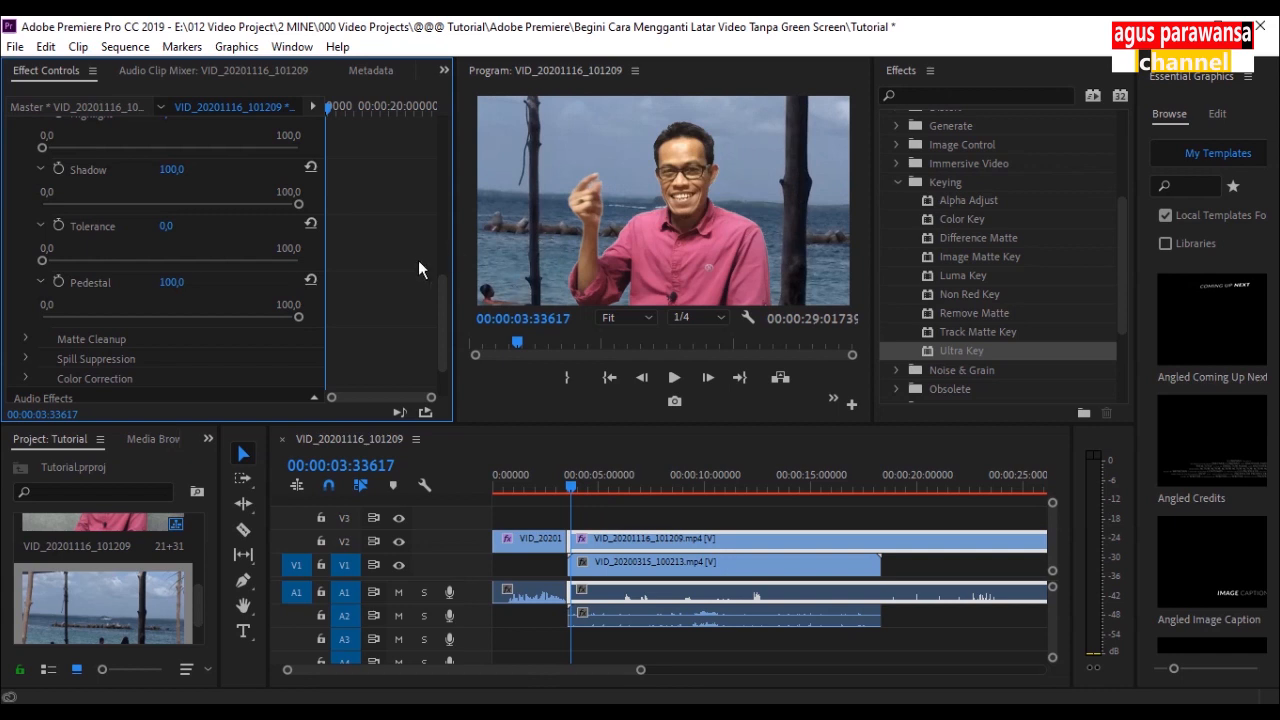
{"action": "left_click_drag", "start_coordinate": [444, 305], "coordinate": [442, 273]}
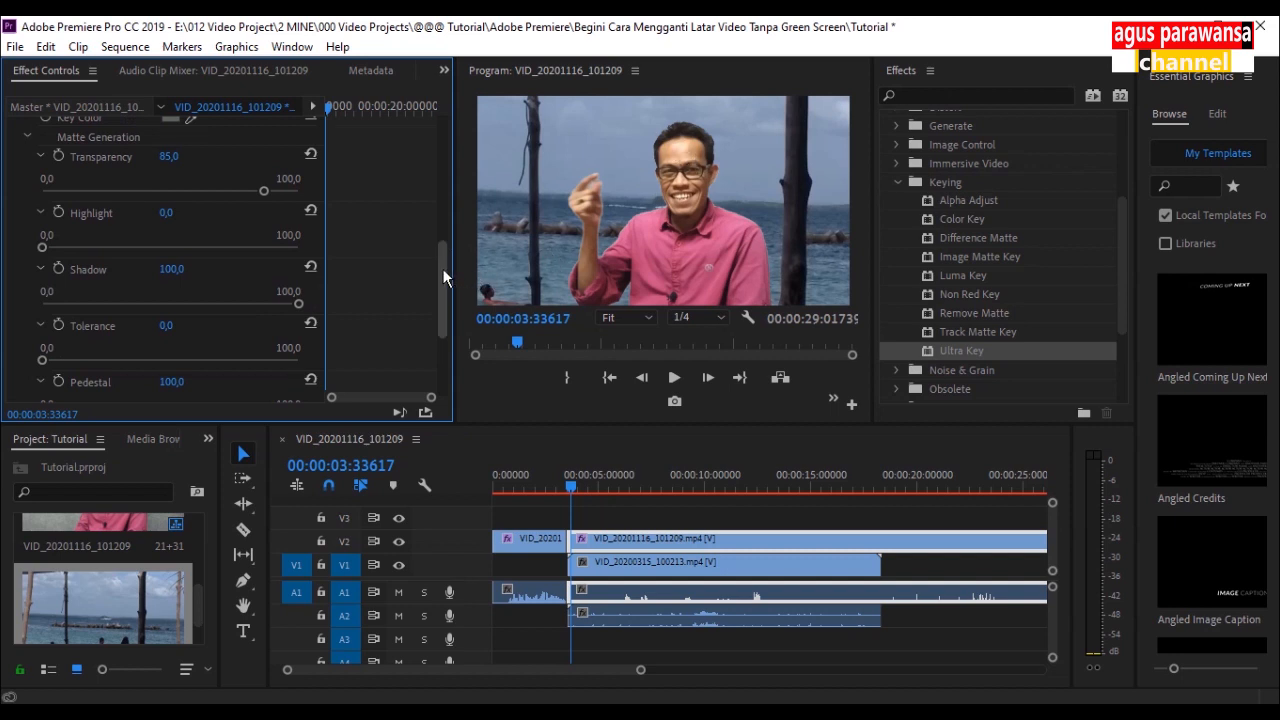
{"action": "left_click_drag", "start_coordinate": [442, 268], "coordinate": [440, 272]}
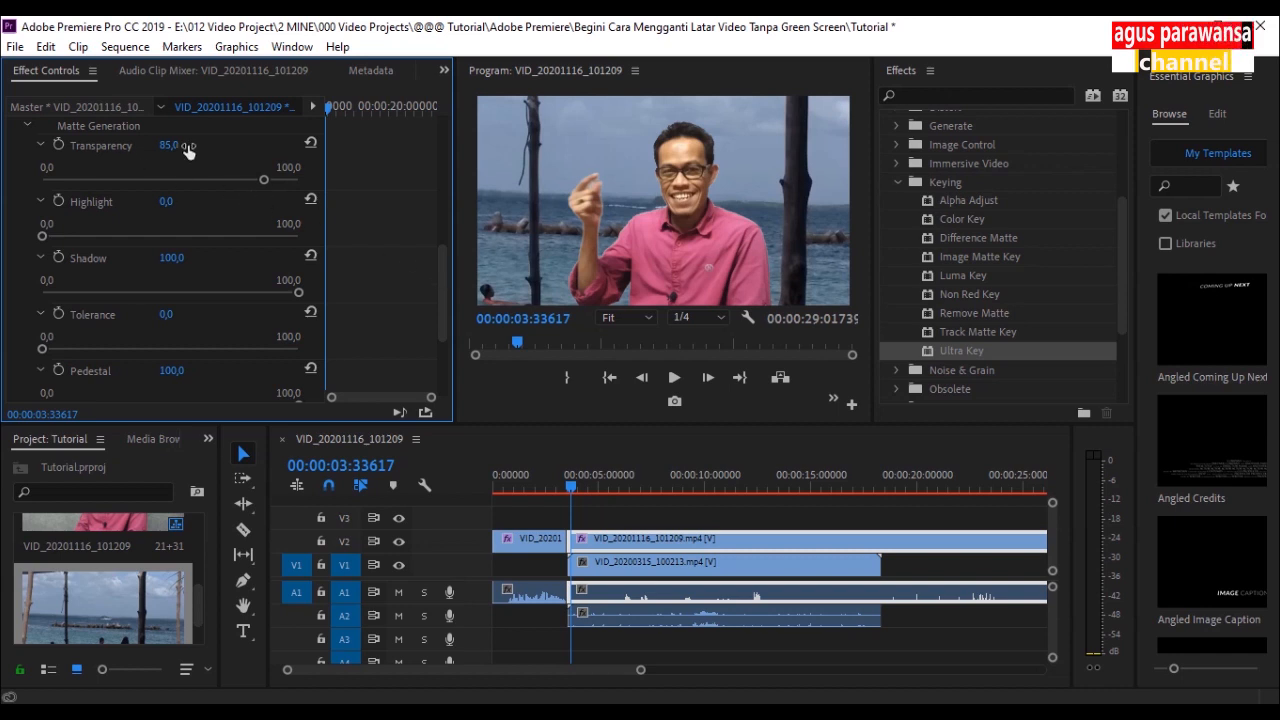
Step: Expand the Ultra Key Matte Cleanup settings and examine the man's keyed edges in the maximized Program monitor
{"action": "left_click_drag", "start_coordinate": [444, 278], "coordinate": [442, 325]}
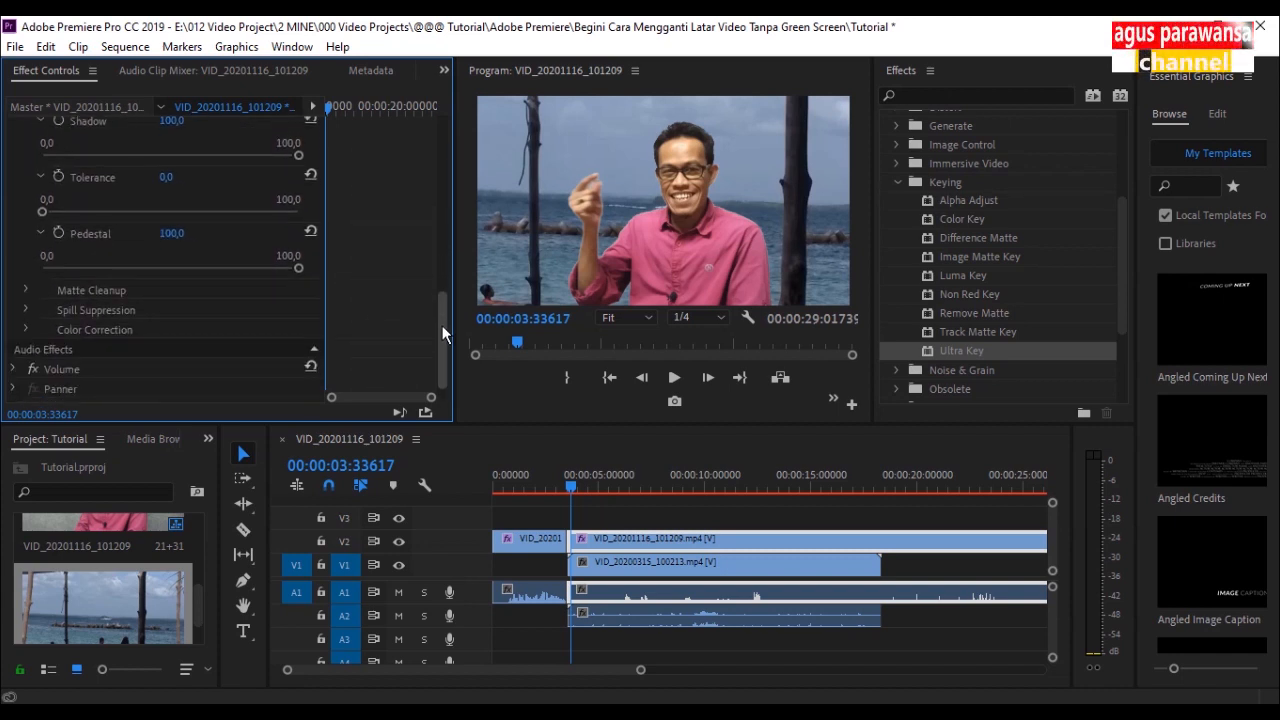
{"action": "left_click", "coordinate": [27, 290]}
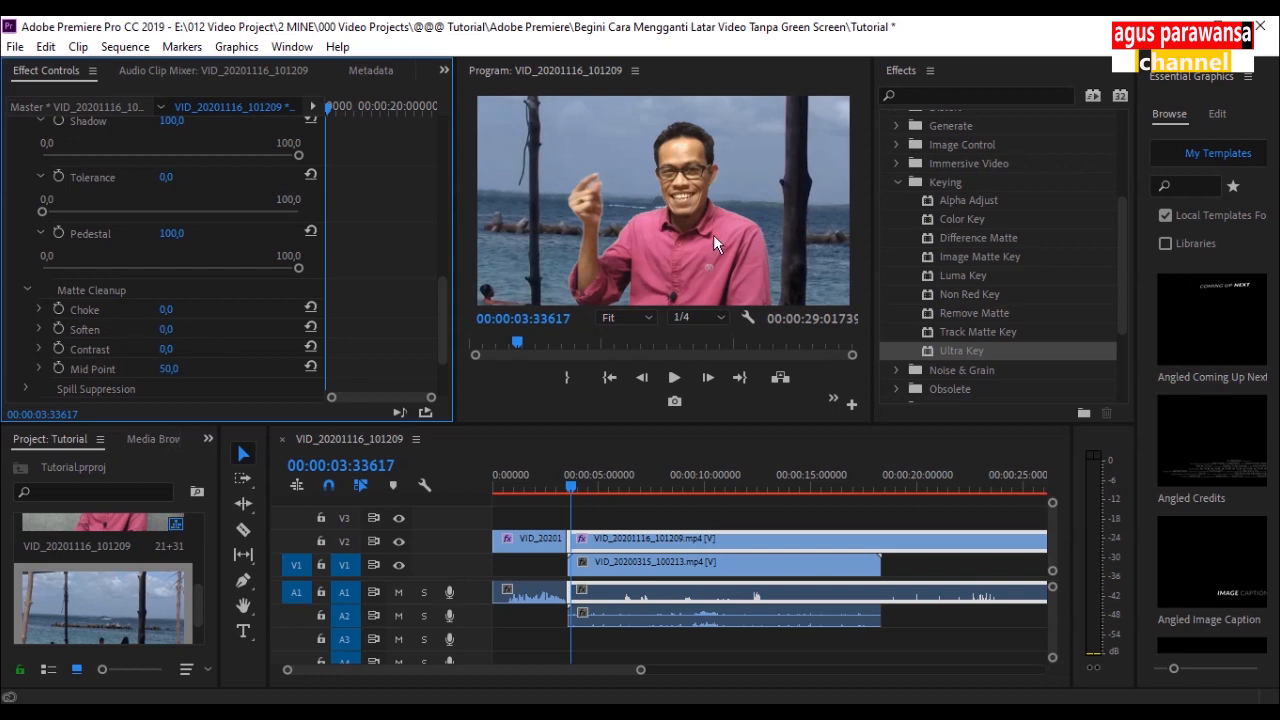
{"action": "key", "text": "grave"}
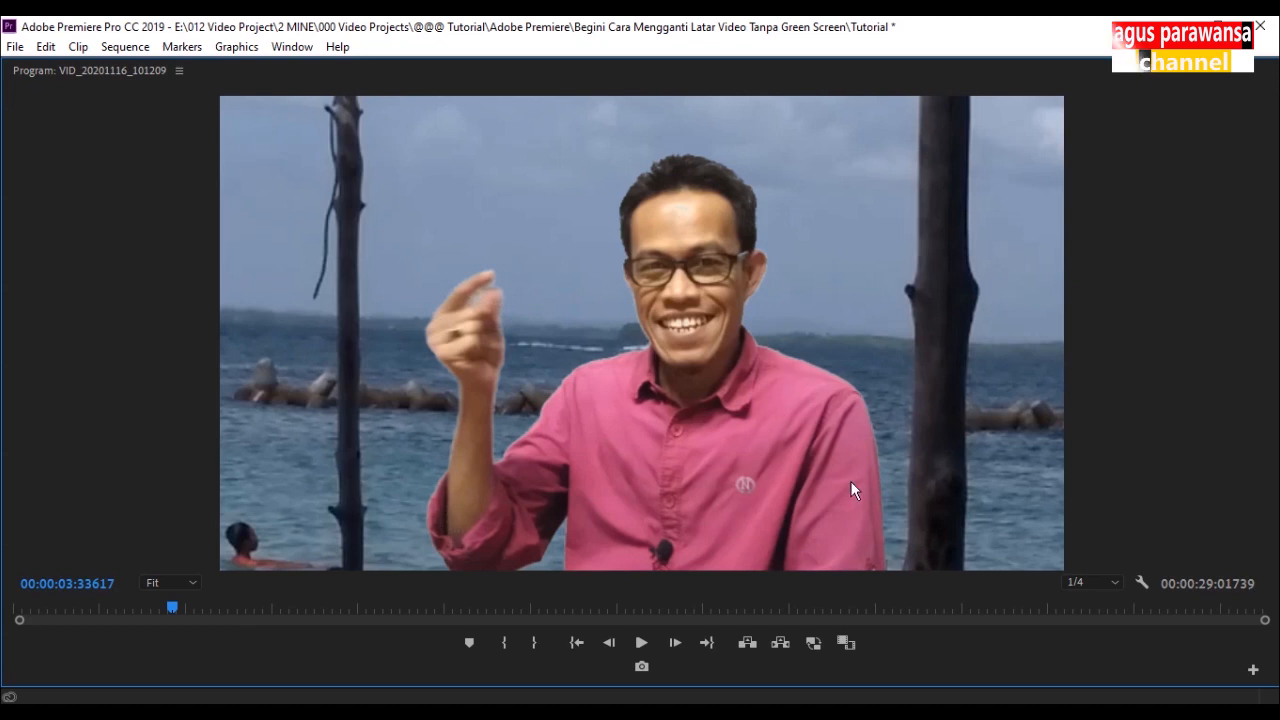
{"action": "key", "text": "grave"}
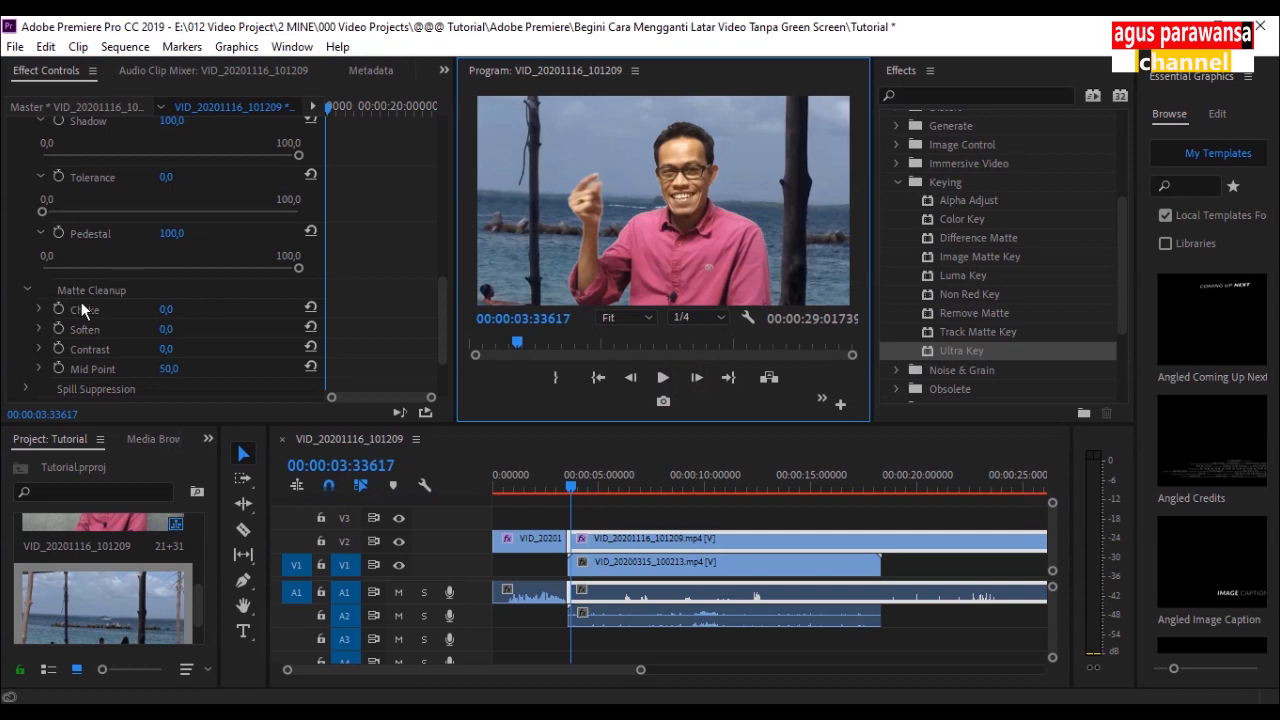
Step: Try stronger Matte Cleanup Choke values on the keyed clip and settle on about 14,7
{"action": "left_click", "coordinate": [40, 309]}
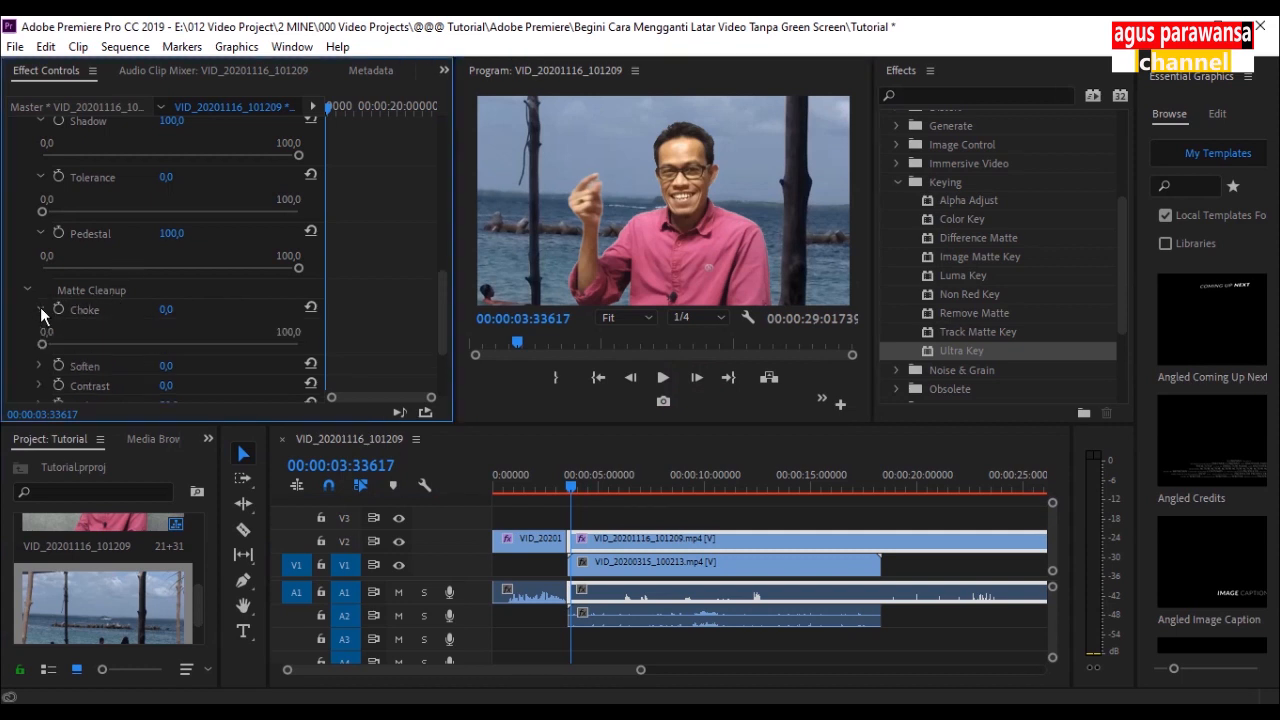
{"action": "left_click_drag", "start_coordinate": [43, 344], "coordinate": [191, 365]}
{"action": "left_click_drag", "start_coordinate": [258, 487], "coordinate": [164, 449]}
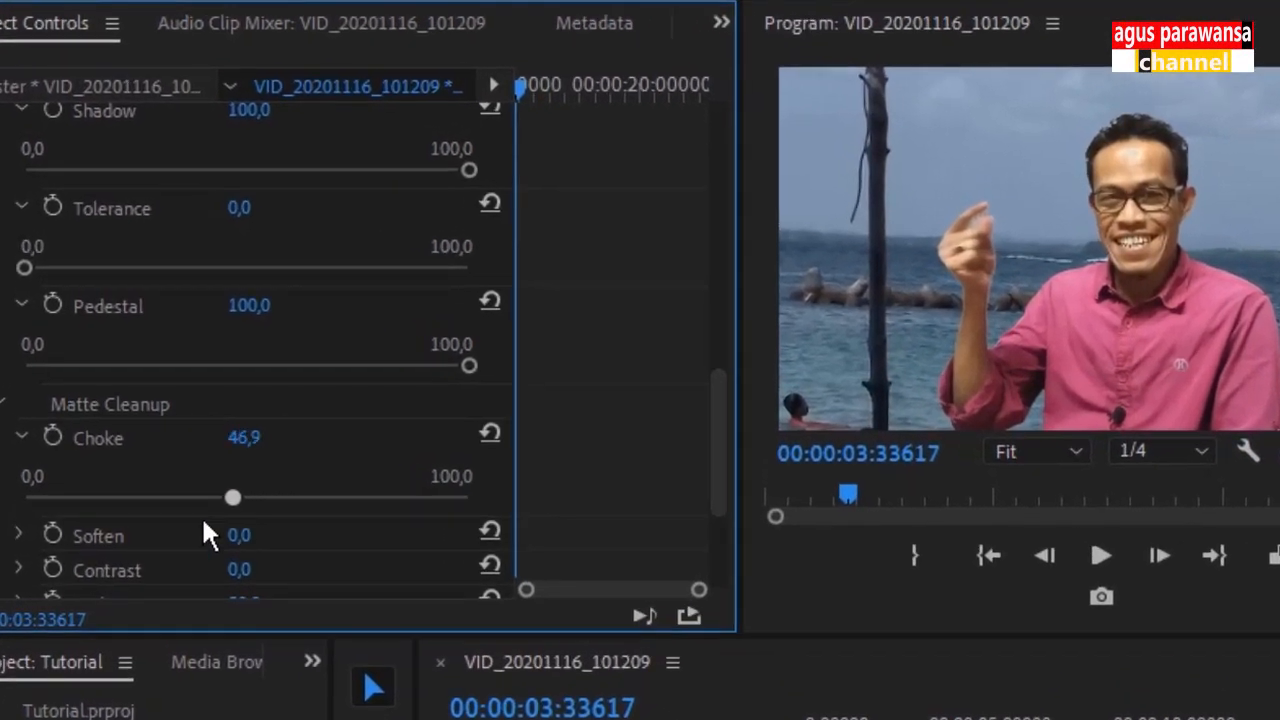
{"action": "left_click_drag", "start_coordinate": [178, 493], "coordinate": [87, 518]}
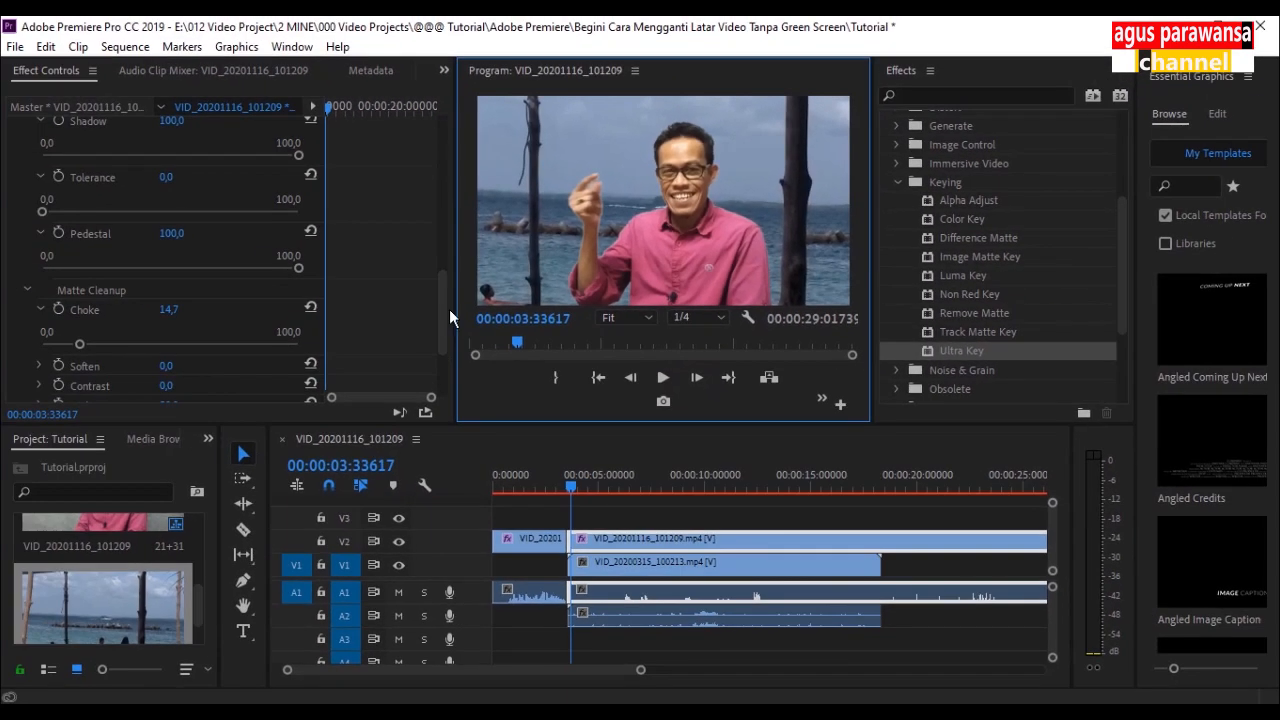
Step: Set the keyed clip's Matte Cleanup Soften to about 15,4 and check the man's edges in the maximized Program monitor
{"action": "left_click_drag", "start_coordinate": [426, 310], "coordinate": [426, 328]}
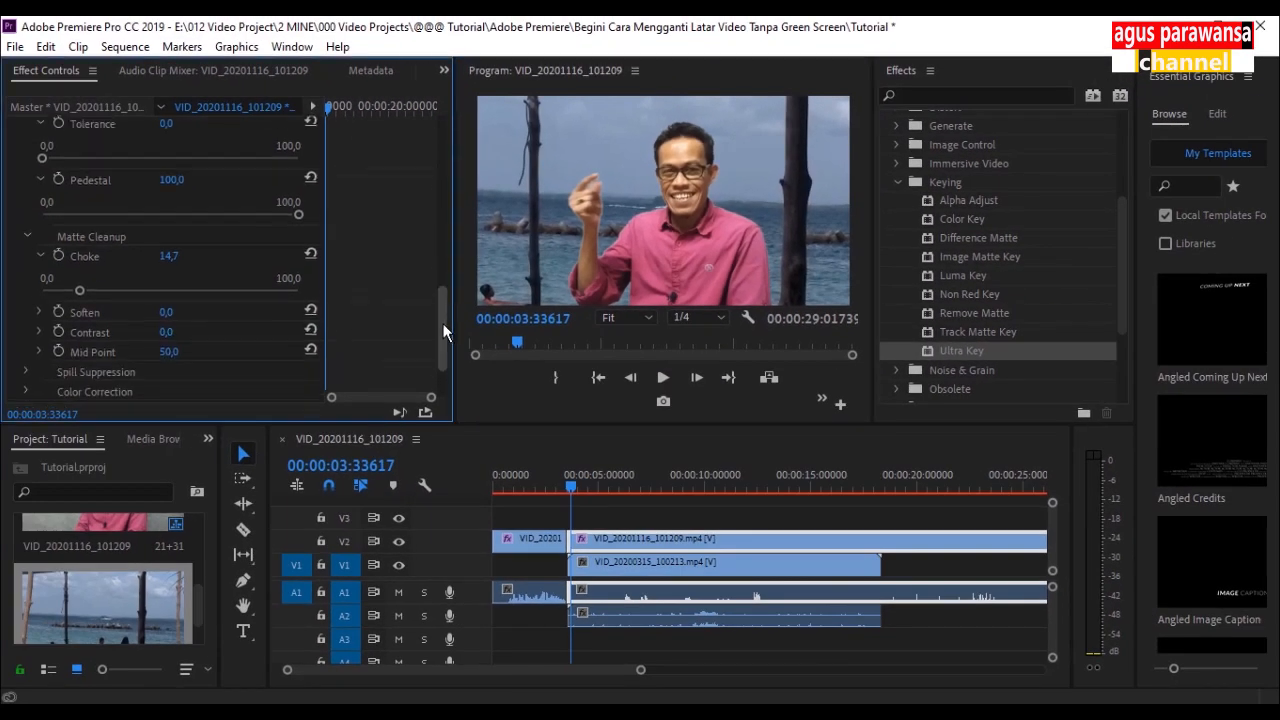
{"action": "left_click", "coordinate": [38, 311]}
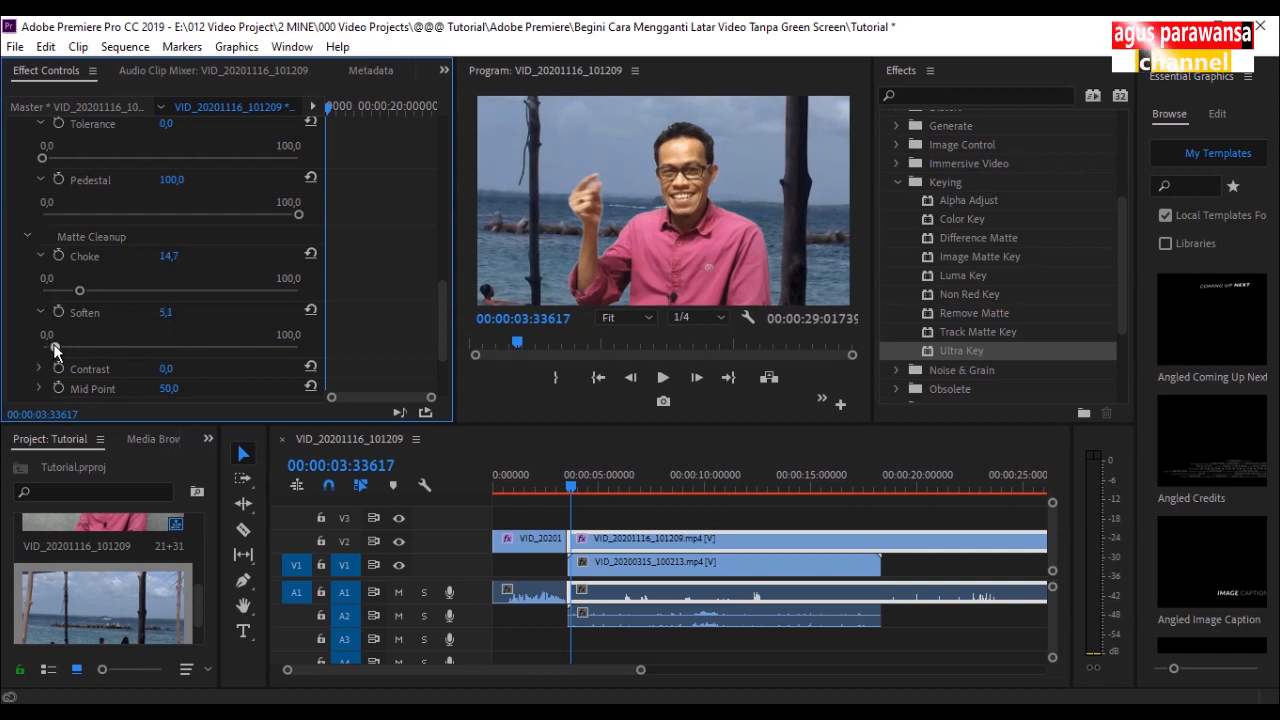
{"action": "left_click_drag", "start_coordinate": [48, 349], "coordinate": [75, 355]}
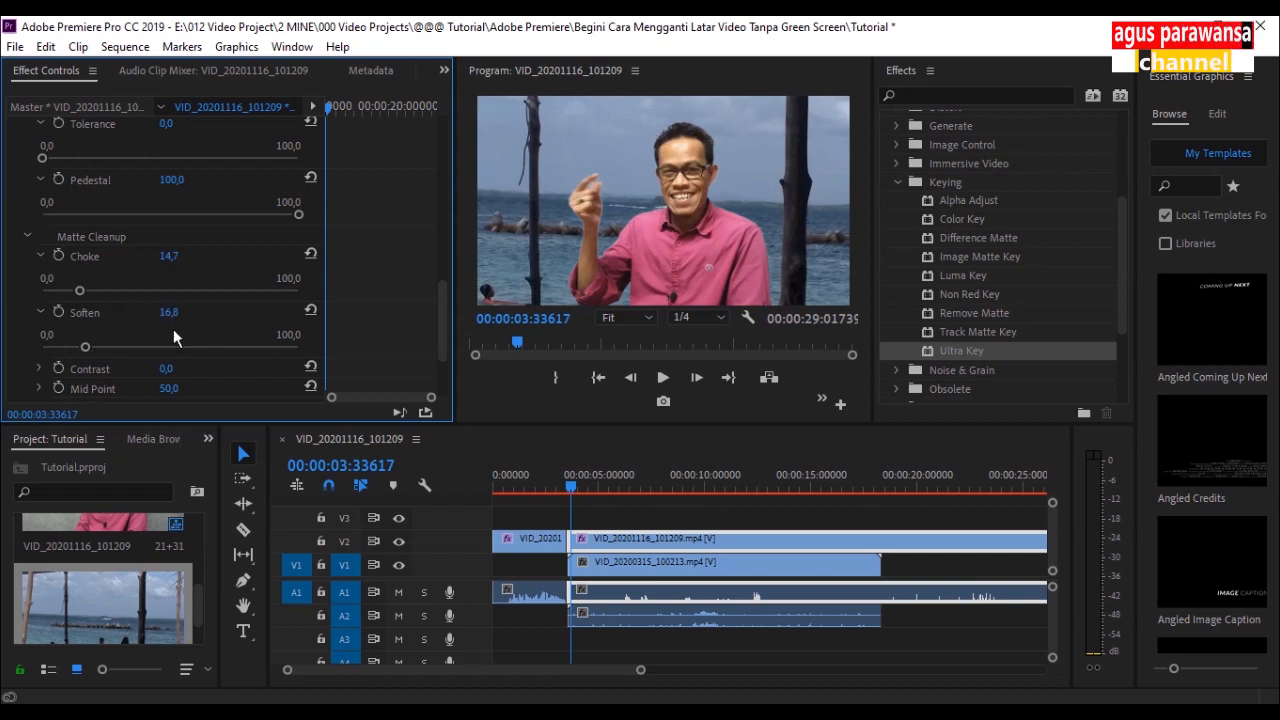
{"action": "left_click_drag", "start_coordinate": [86, 343], "coordinate": [83, 347]}
{"action": "double_click", "coordinate": [716, 80]}
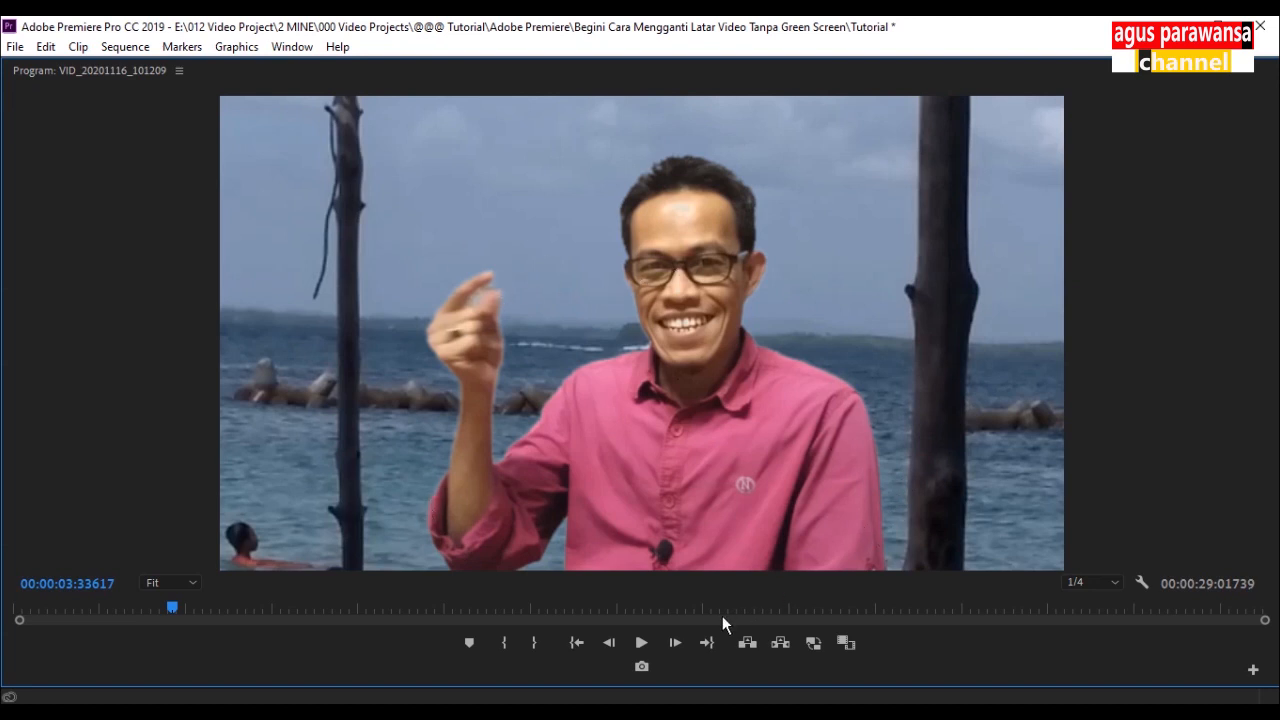
{"action": "double_click", "coordinate": [716, 88]}
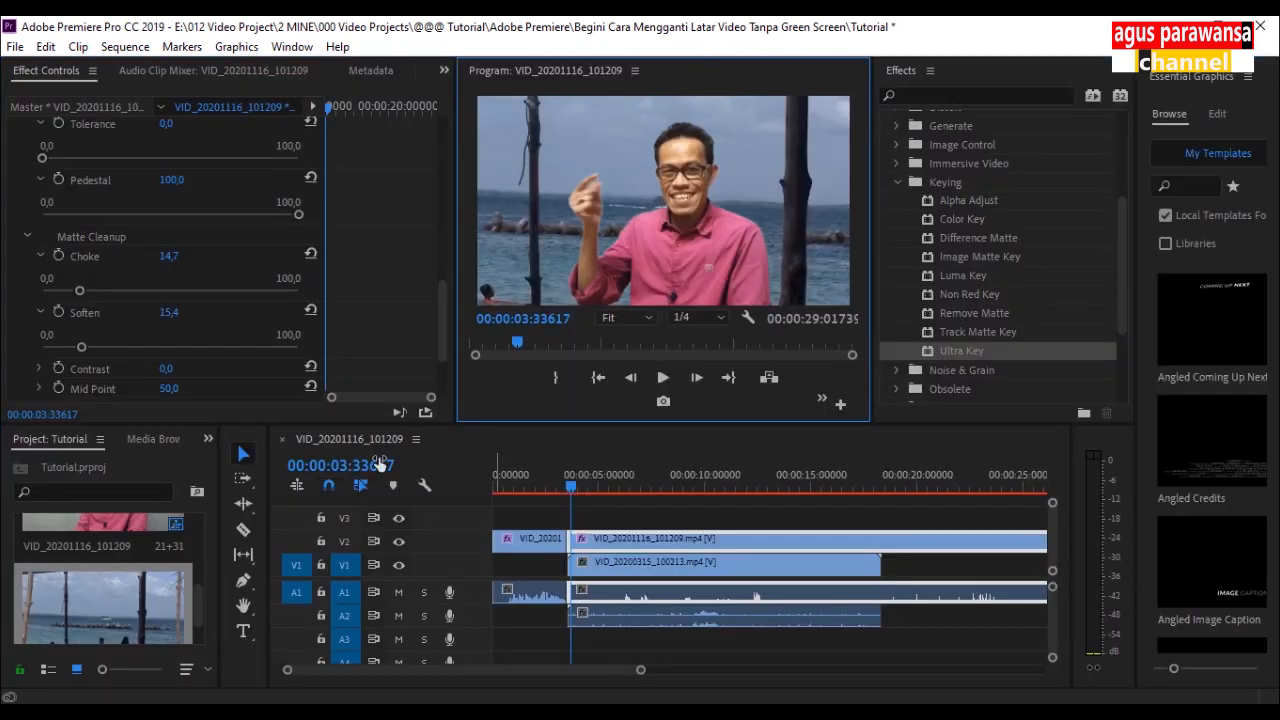
{"action": "mouse_move", "coordinate": [448, 300]}
{"action": "left_mouse_down"}
{"action": "mouse_move", "coordinate": [447, 262]}
{"action": "mouse_move", "coordinate": [446, 310]}
{"action": "left_mouse_up"}
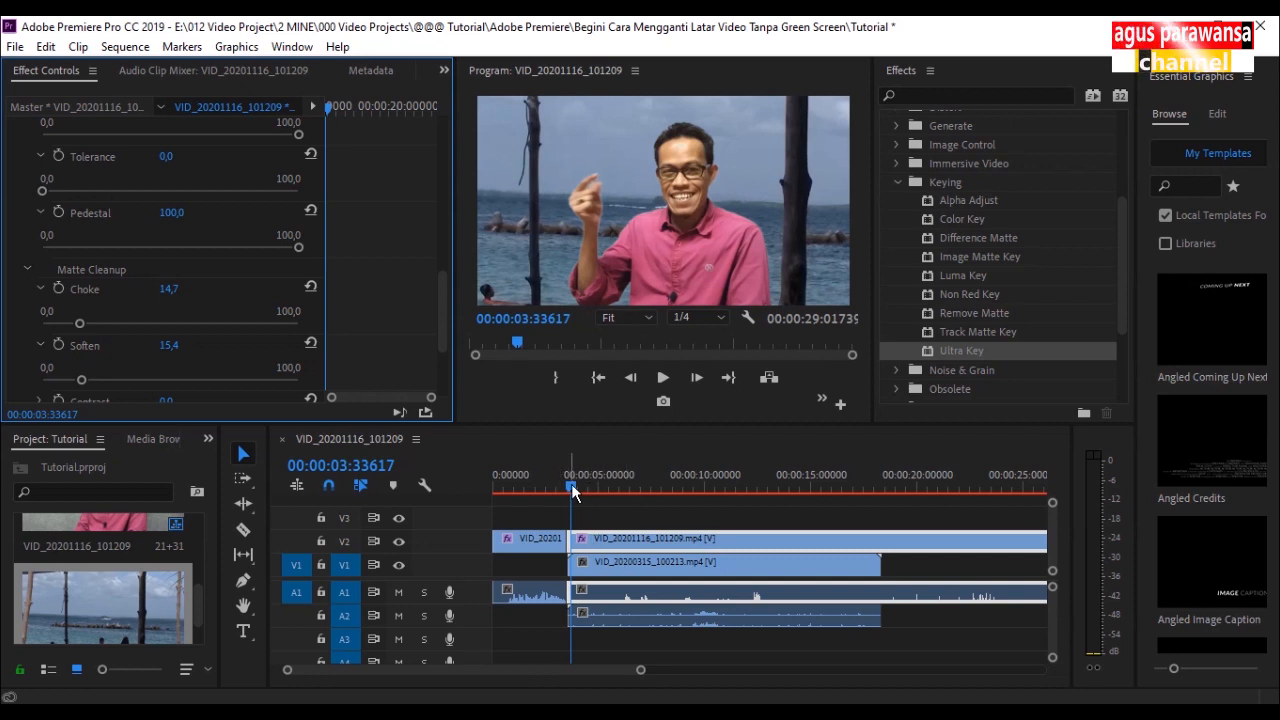
Step: Play the sequence from the start, and replay it from shortly before the cut to the beach background to review the composite
{"action": "left_click_drag", "start_coordinate": [571, 483], "coordinate": [483, 490]}
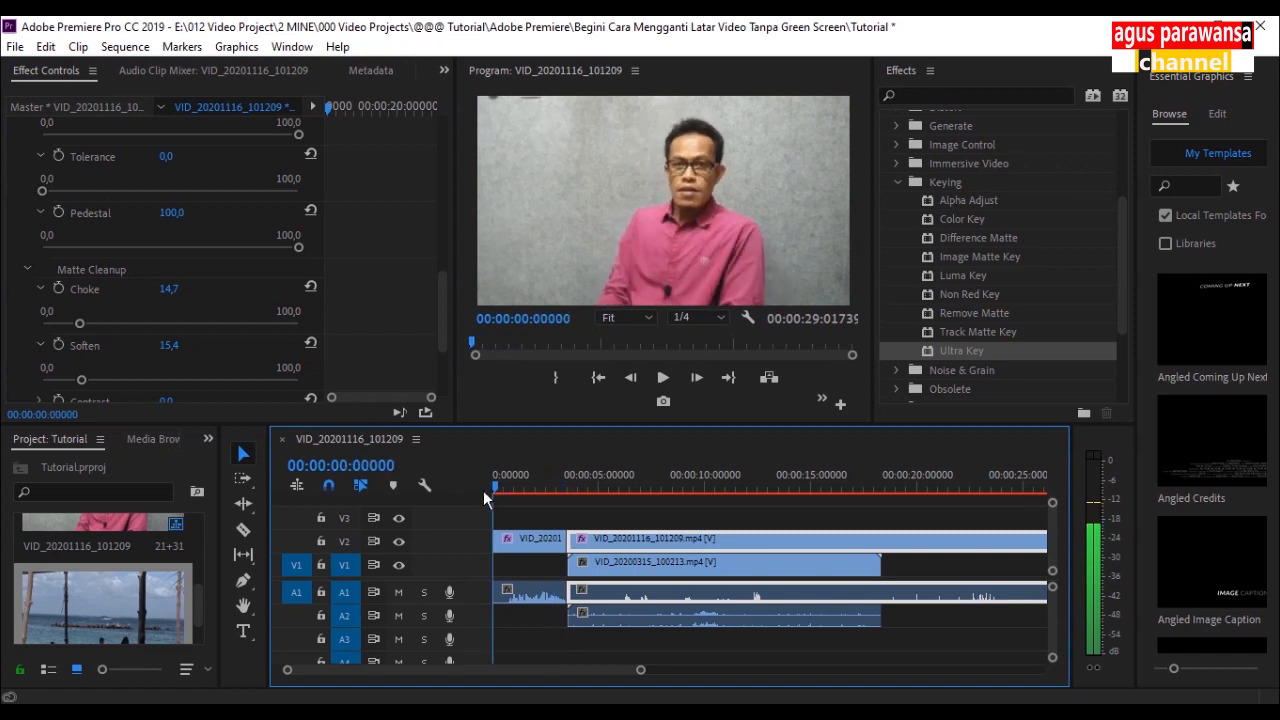
{"action": "left_click", "coordinate": [662, 380]}
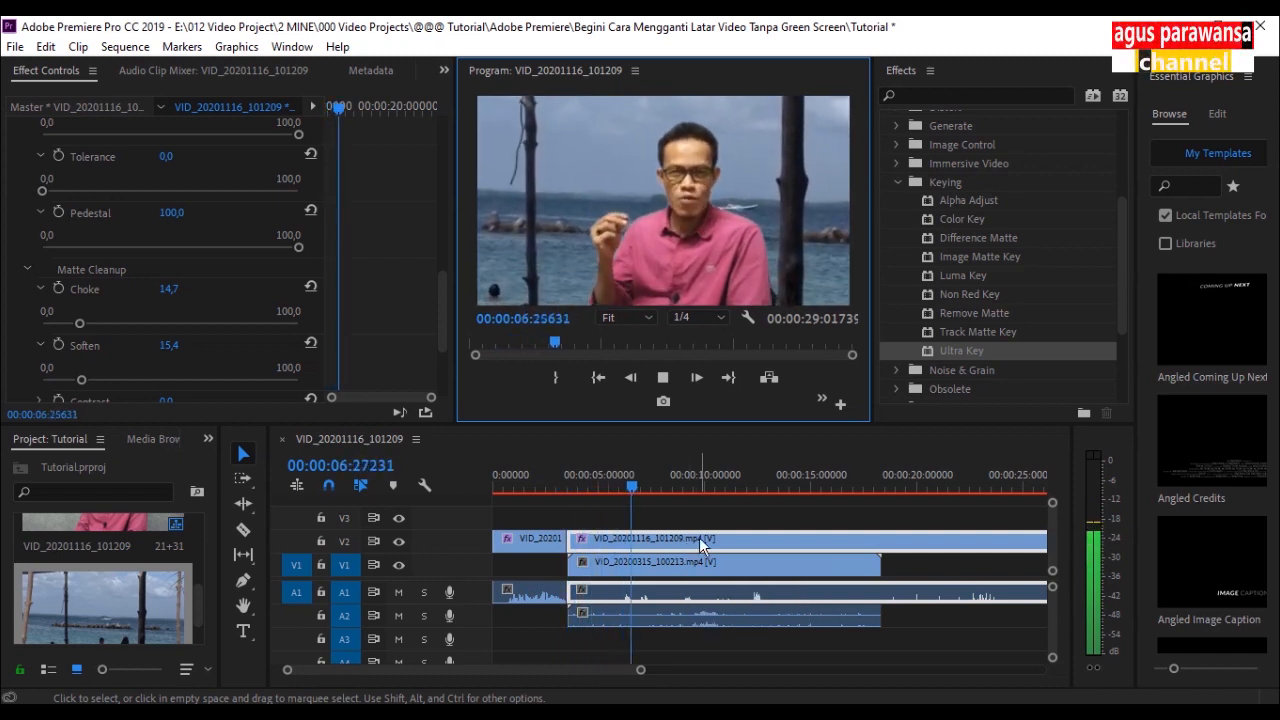
{"action": "key", "text": "space"}
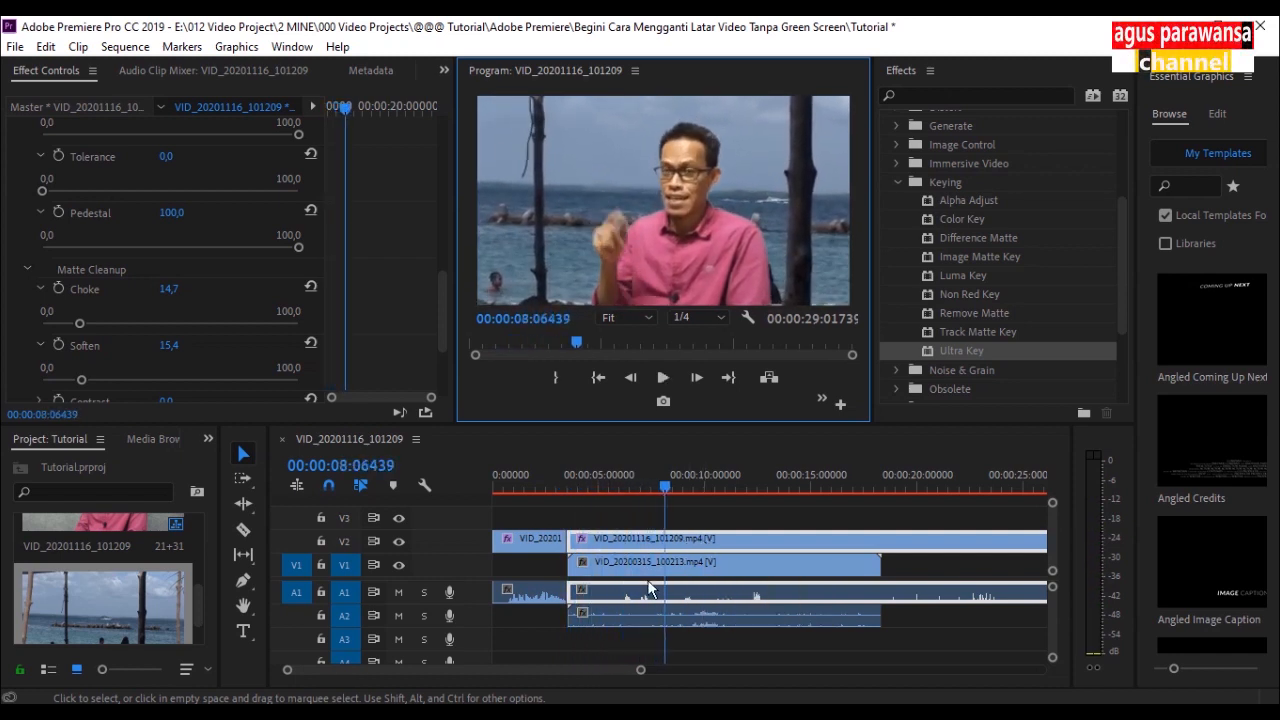
{"action": "left_click", "coordinate": [609, 481]}
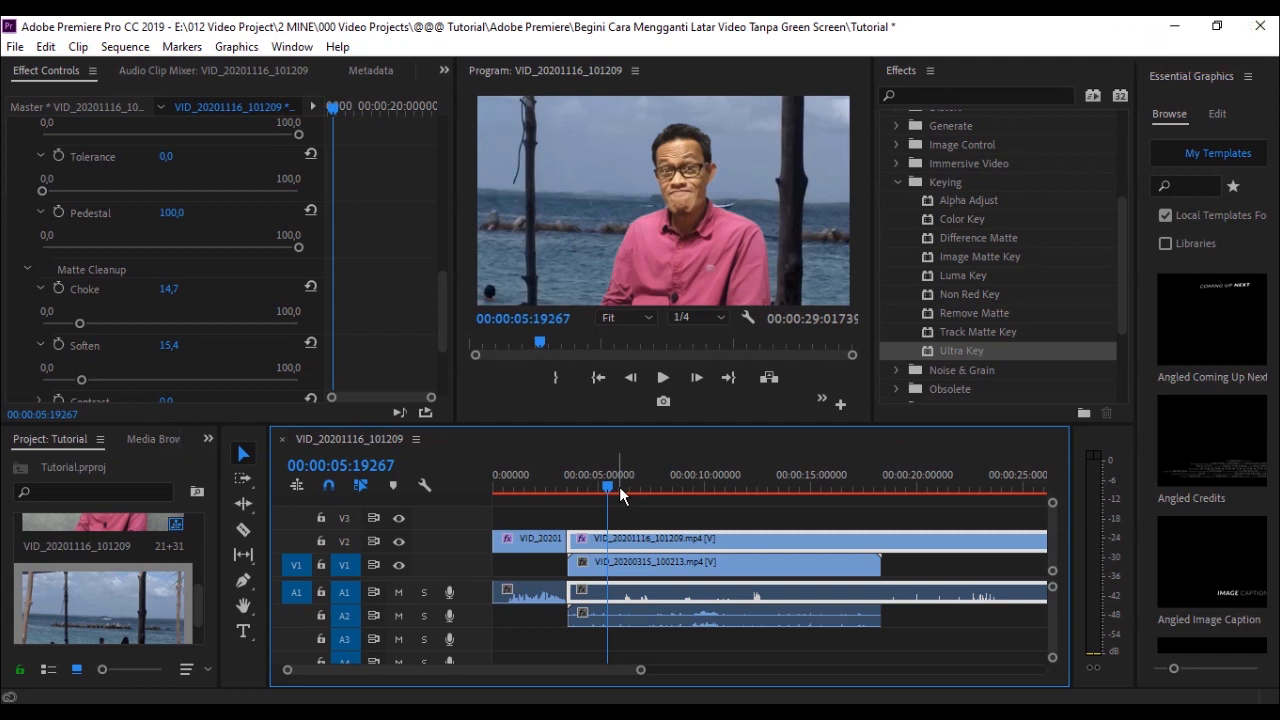
{"action": "left_click", "coordinate": [546, 484]}
{"action": "key", "text": "space"}
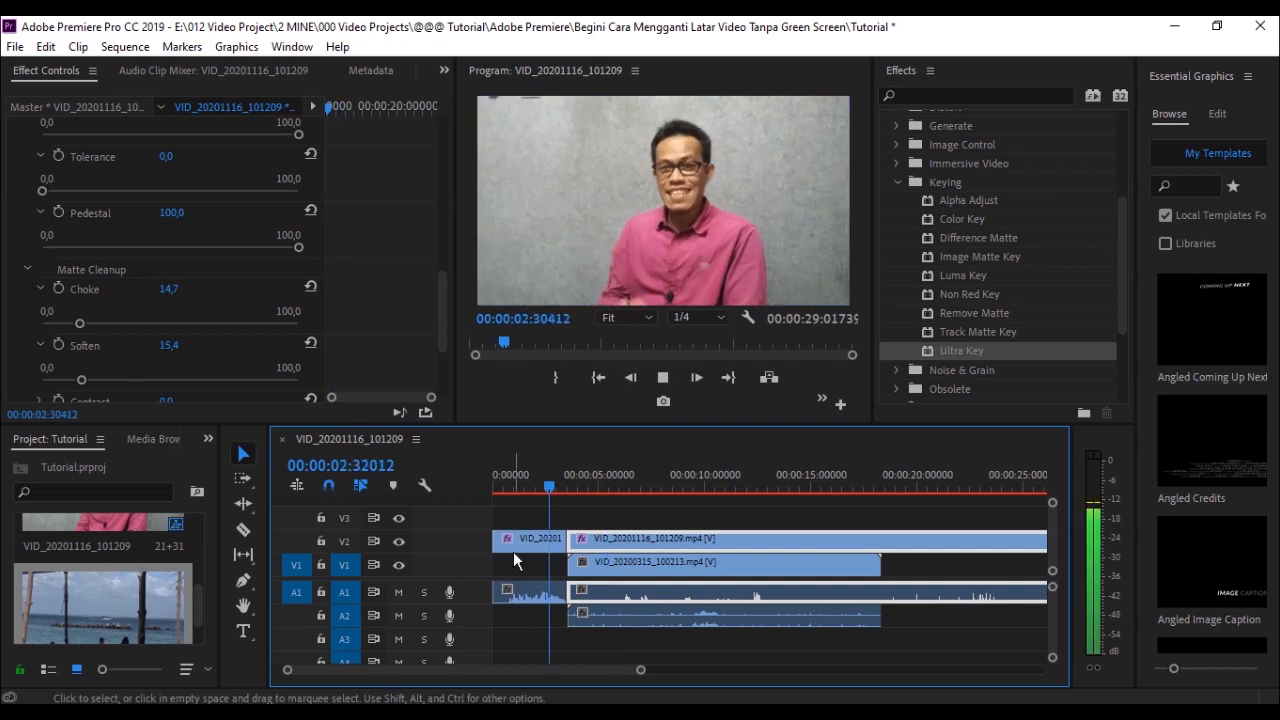